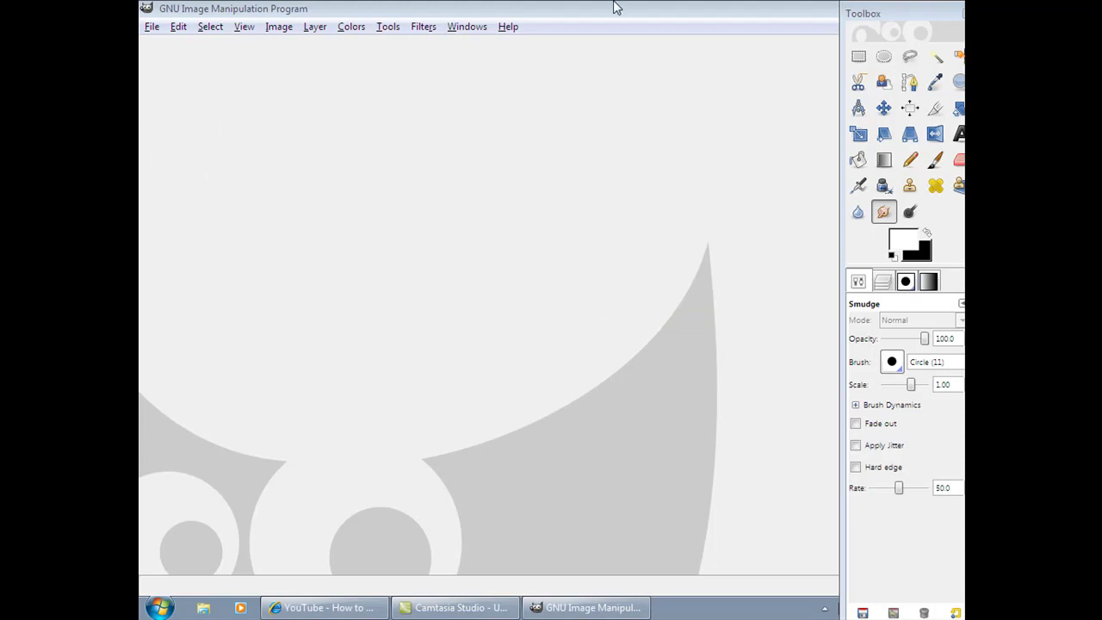
Create a new portrait image 494 pixels wide and 697 pixels high.
mouse_move(926, 13)
left_mouse_down()
mouse_move(767, 62)
mouse_move(928, 8)
mouse_move(919, 5)
left_mouse_up()
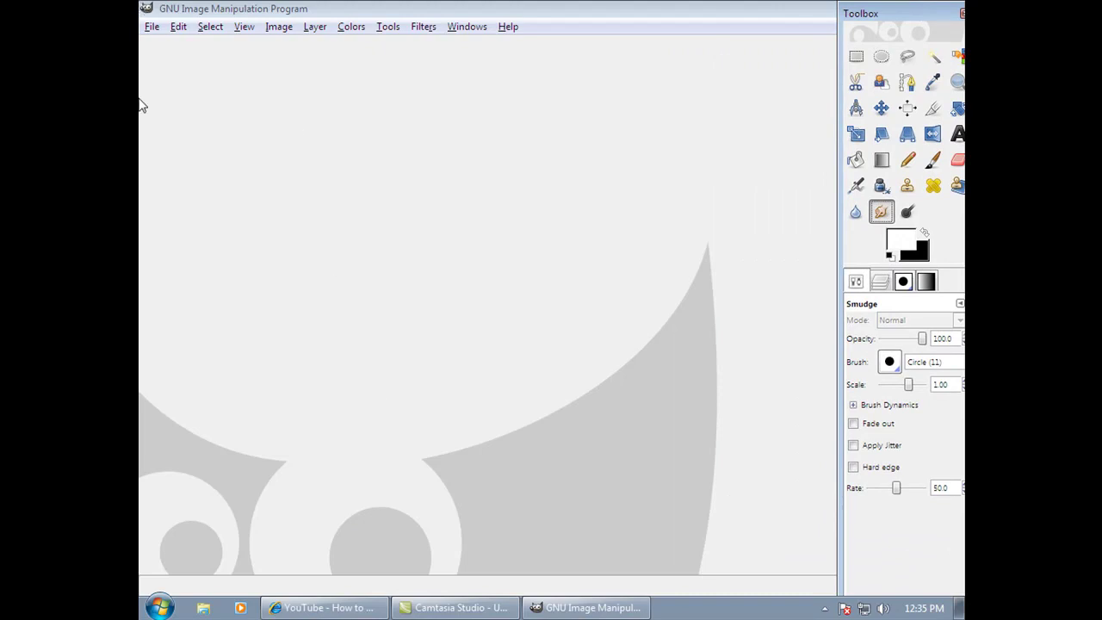
left_click(154, 28)
mouse_move(178, 27)
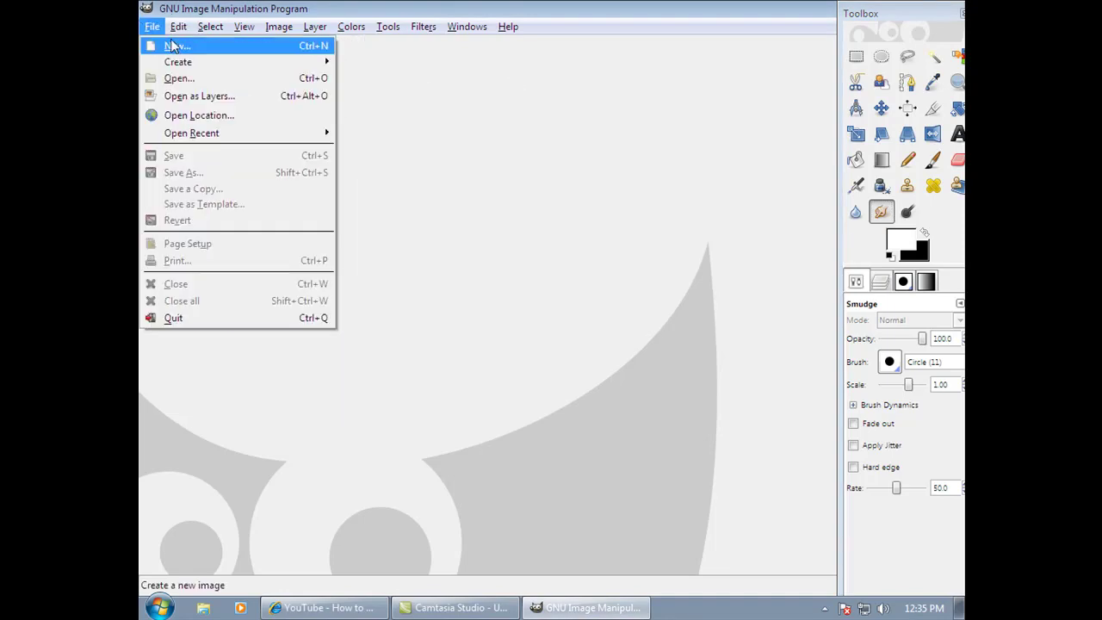
left_click(176, 48)
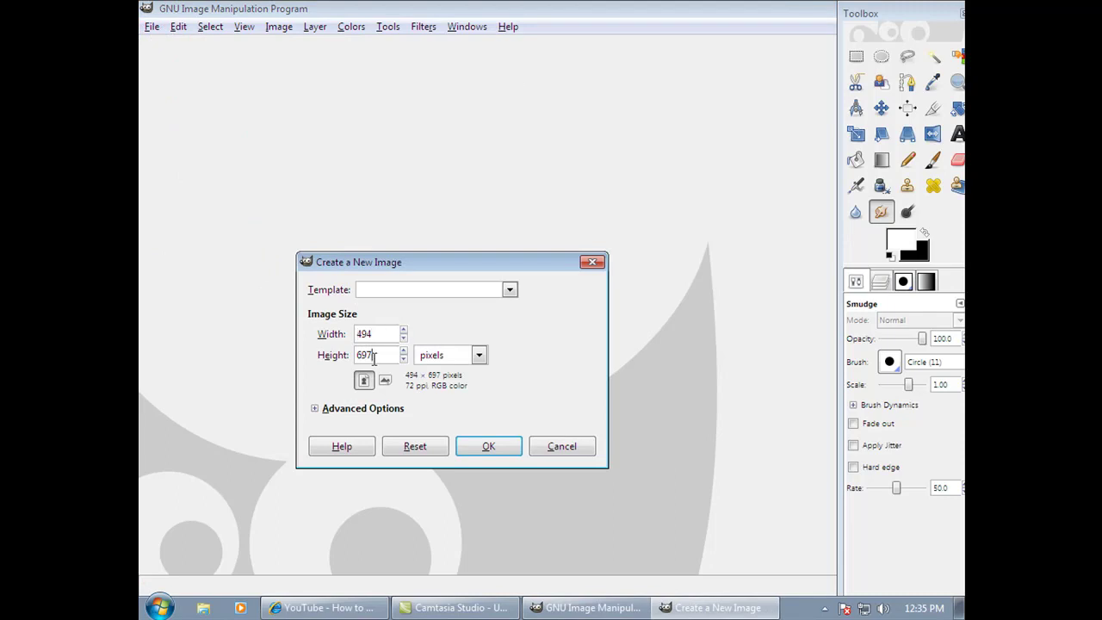
left_click(470, 449)
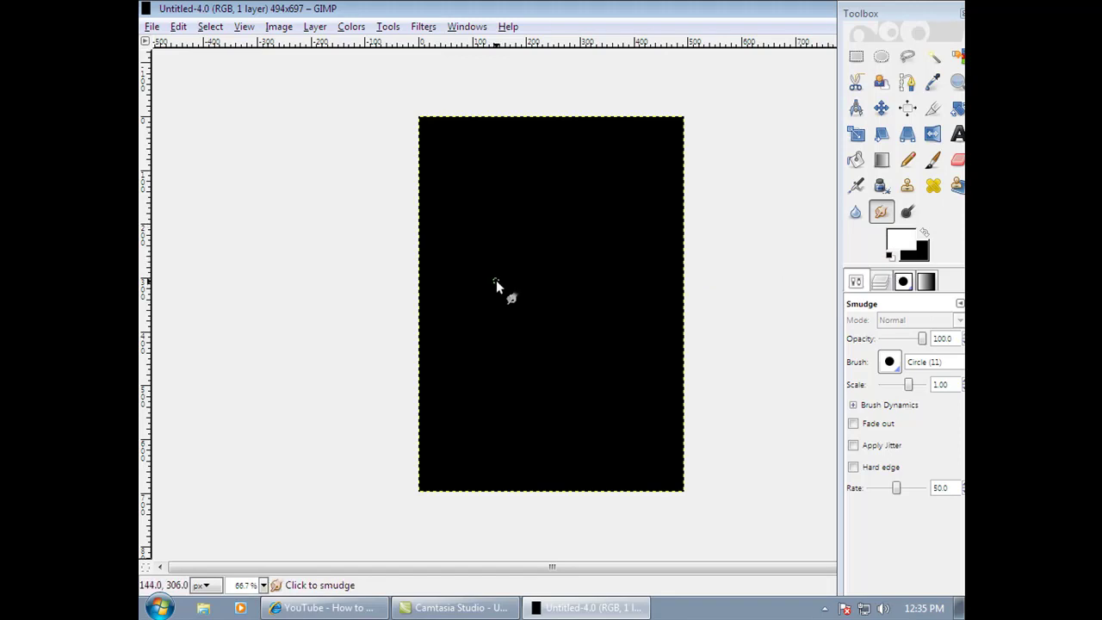
Preview several downloaded images and open infinite-undiscovery-na-cover.jpg as a layer in the new image.
left_click(152, 26)
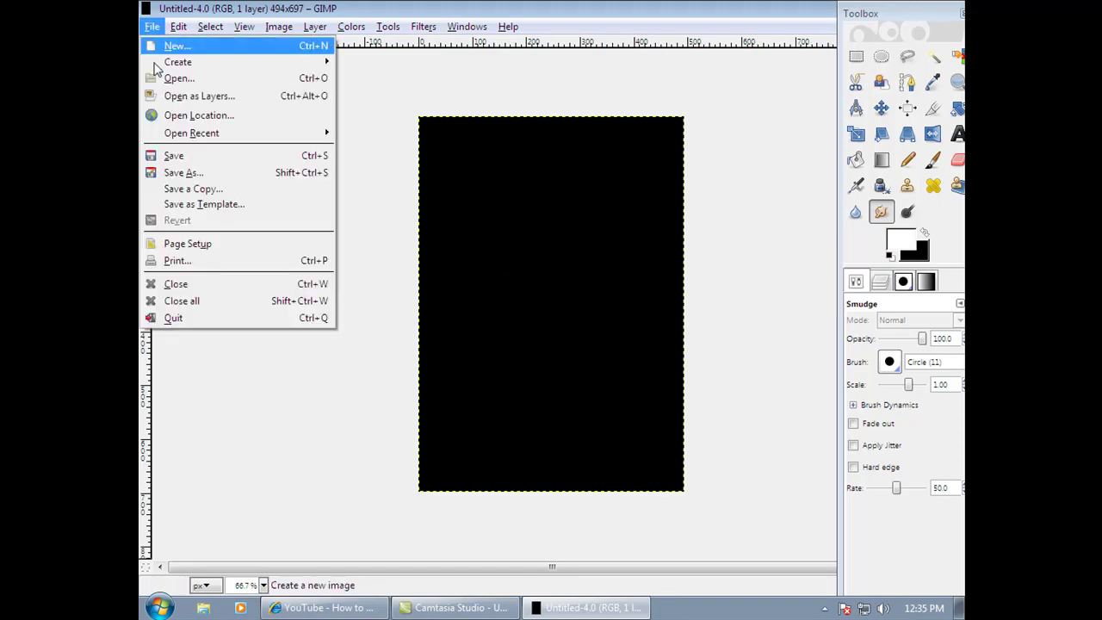
left_click(176, 97)
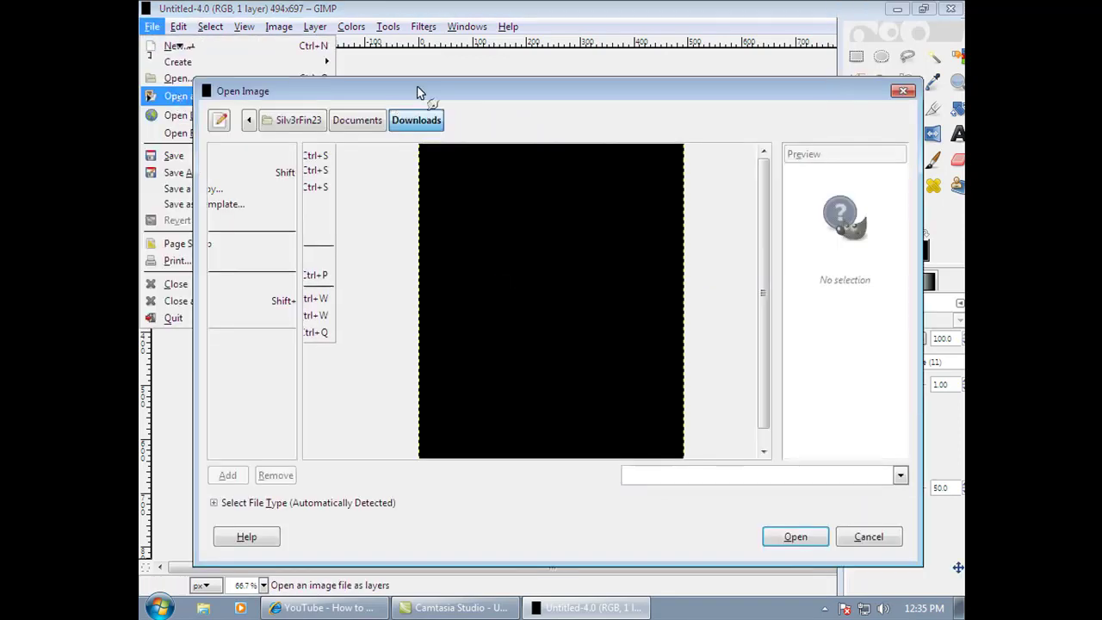
left_click(405, 168)
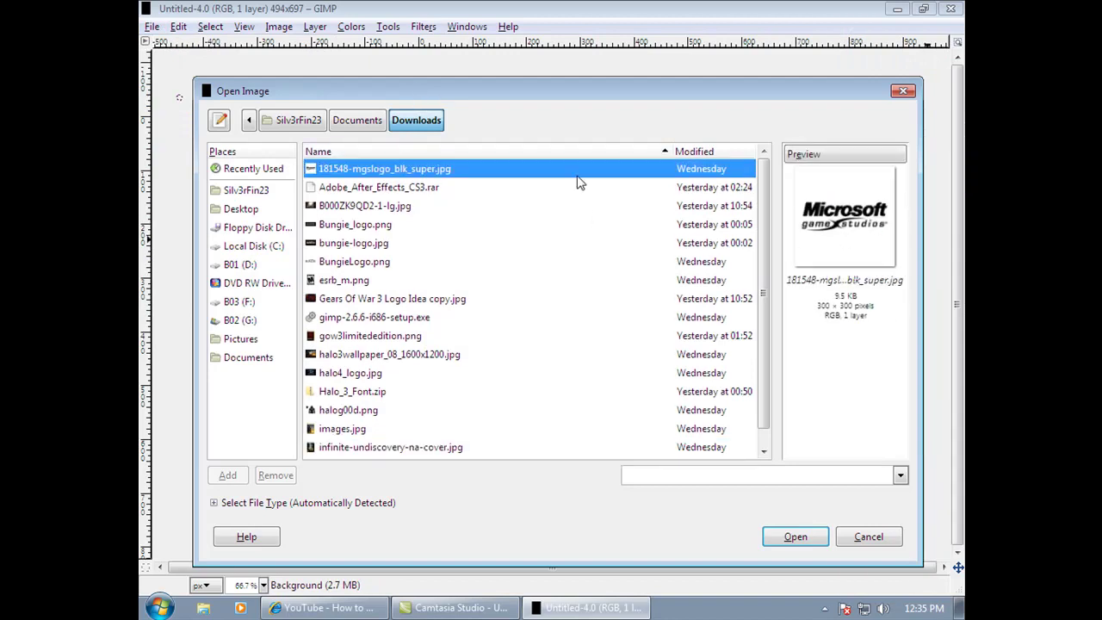
left_click(353, 226)
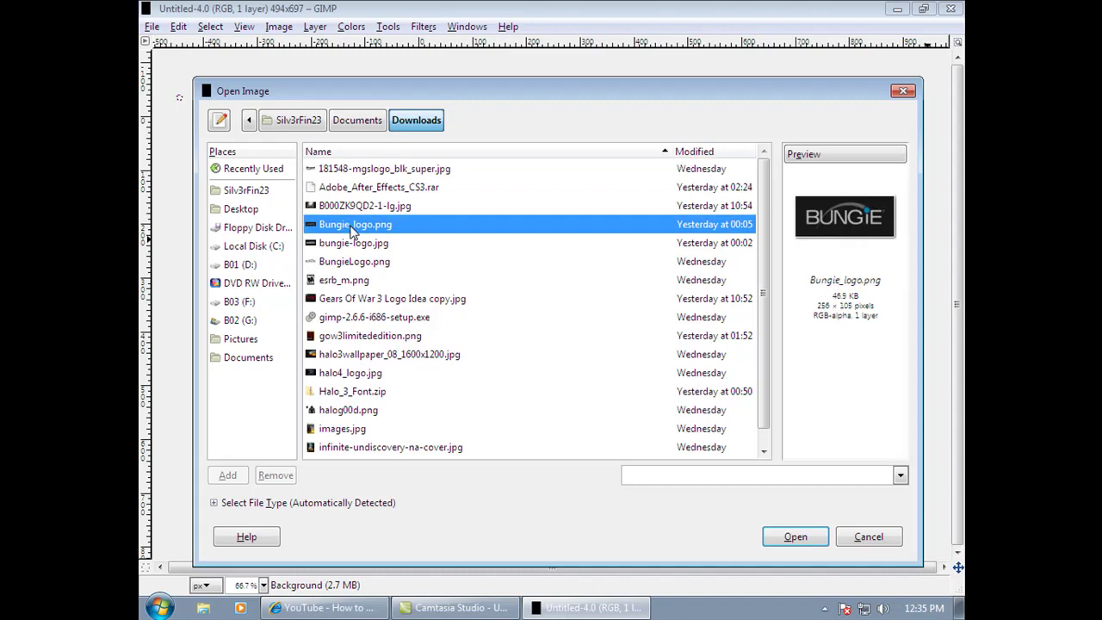
left_click(343, 282)
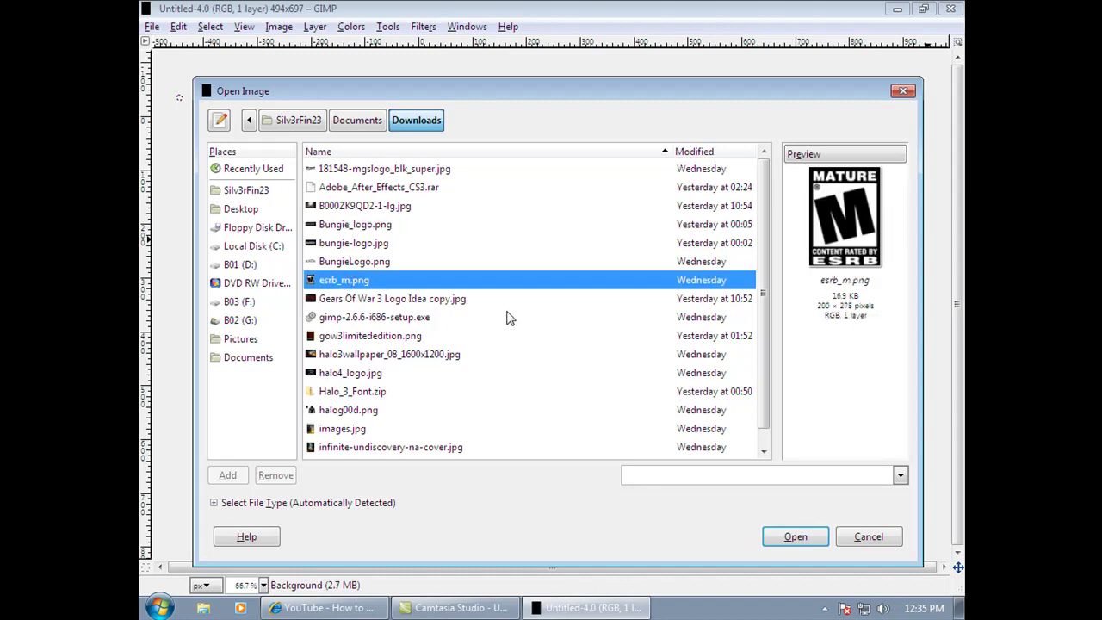
left_click(426, 360)
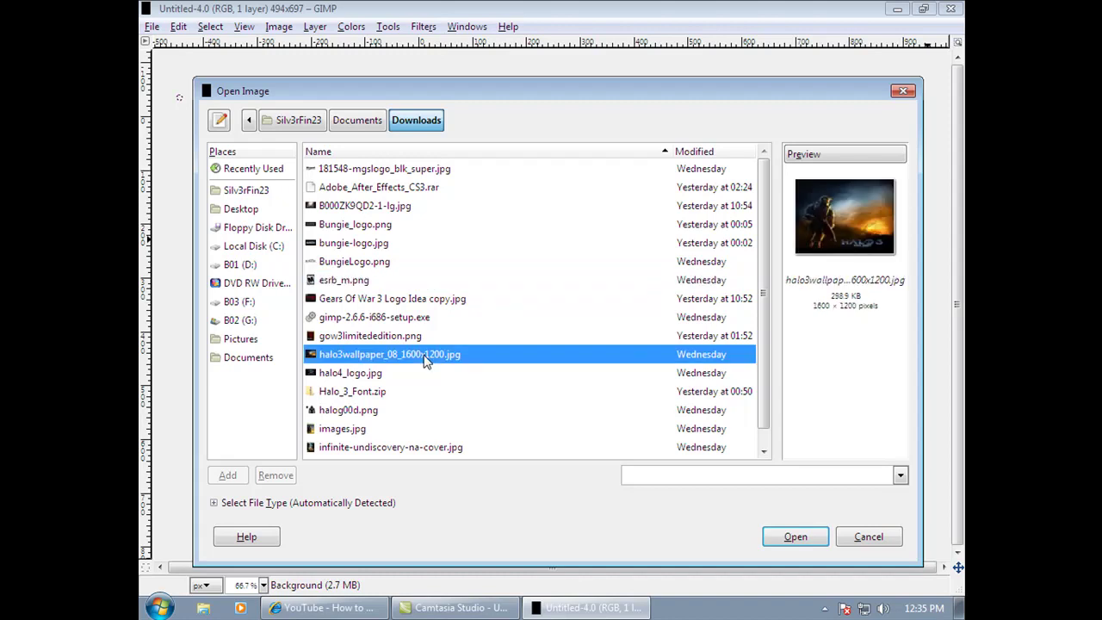
left_click(366, 414)
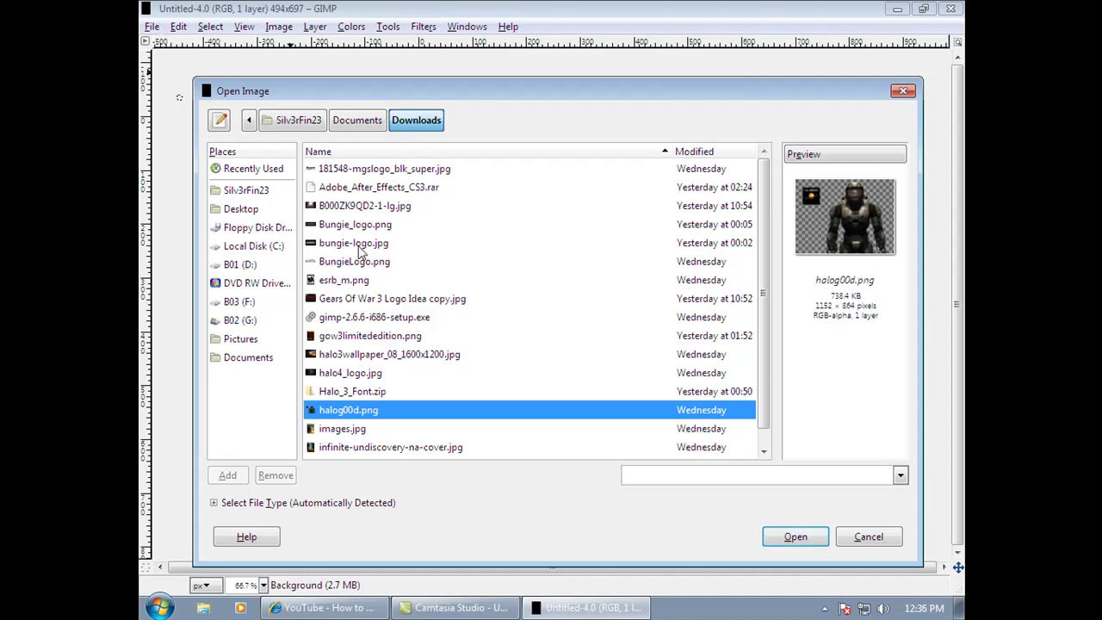
left_click(392, 448)
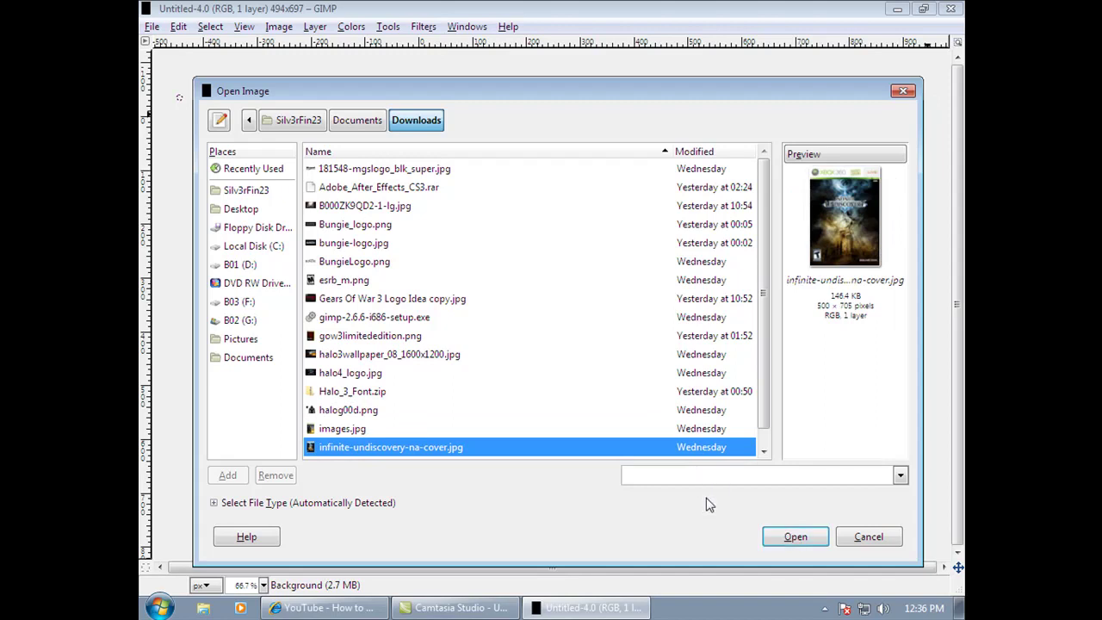
left_click(811, 542)
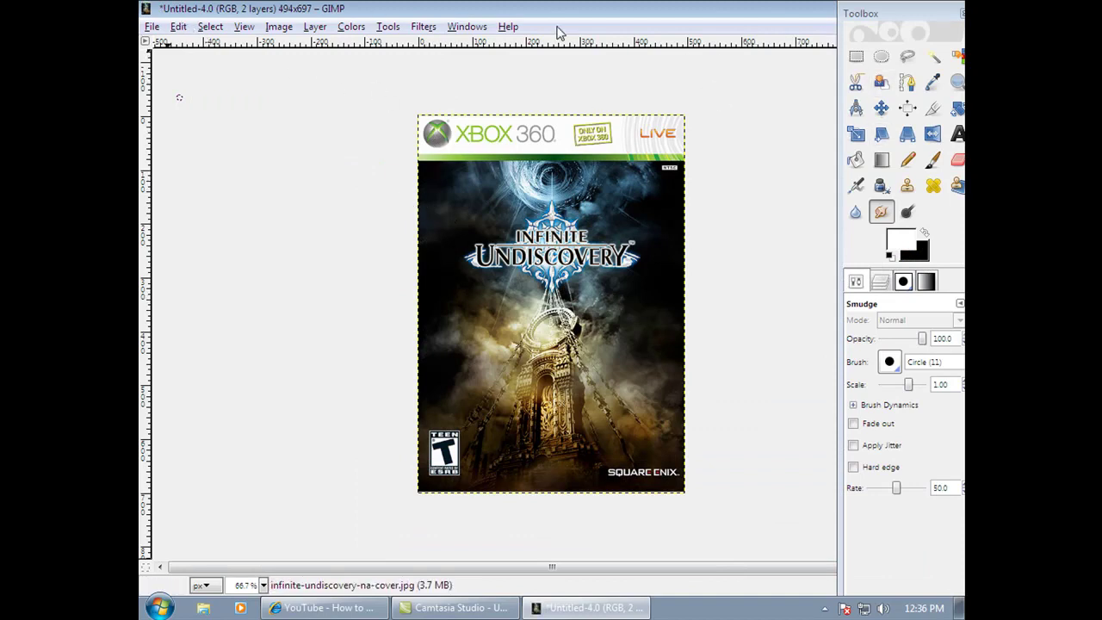
Make a rectangular selection of about 501 × 650 px over the cover artwork below the green Xbox 360 banner.
left_click_drag(893, 15, 877, 14)
left_click(945, 86)
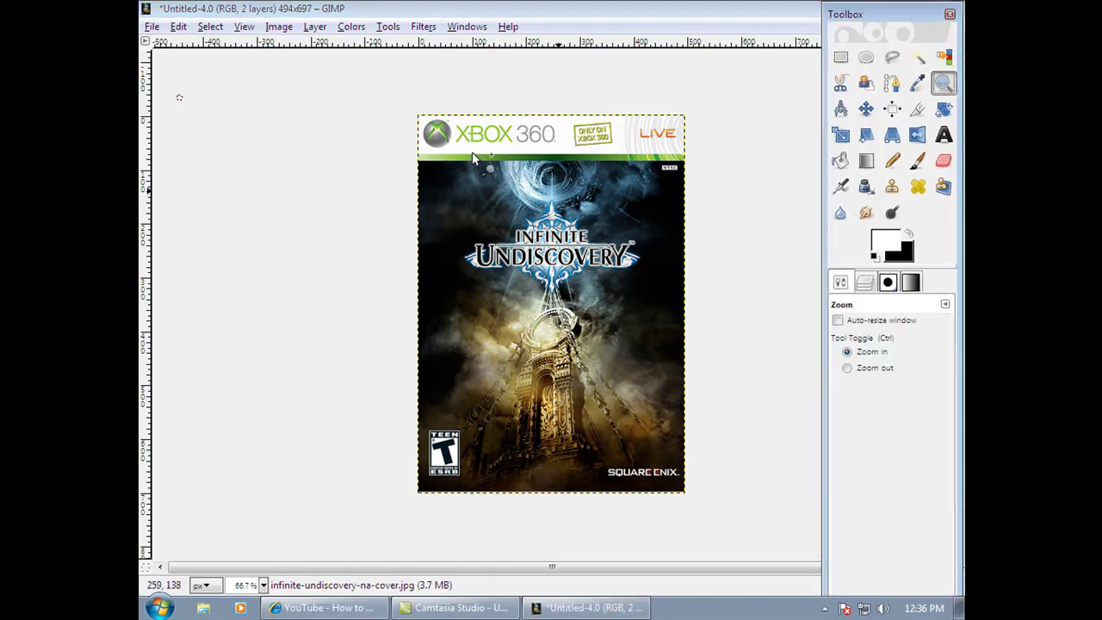
left_click(420, 163)
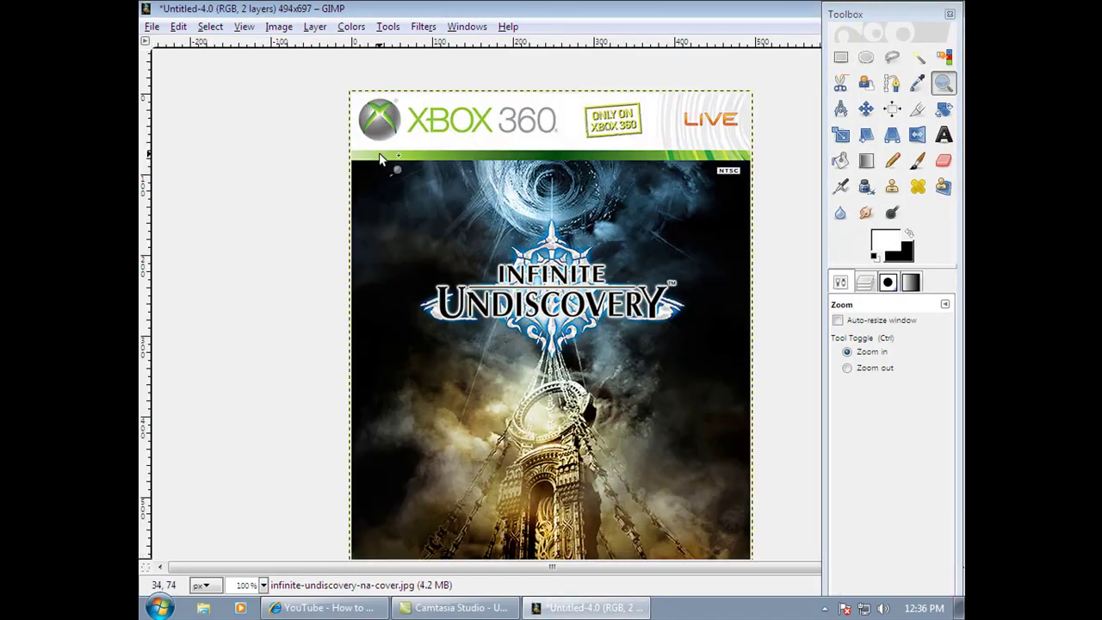
left_click(352, 163)
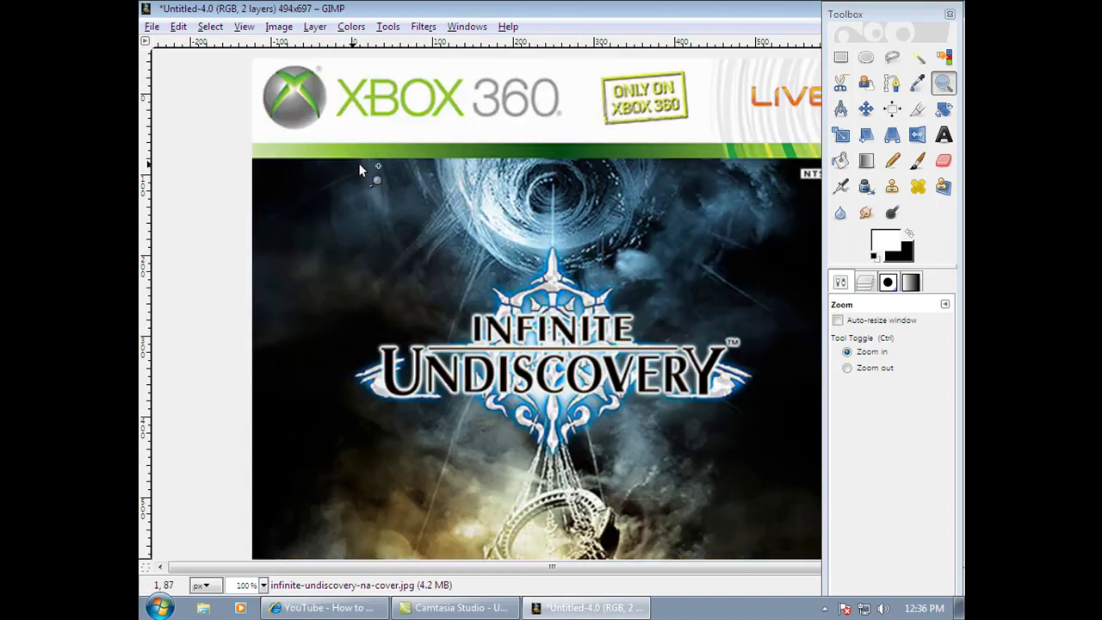
left_click(356, 165)
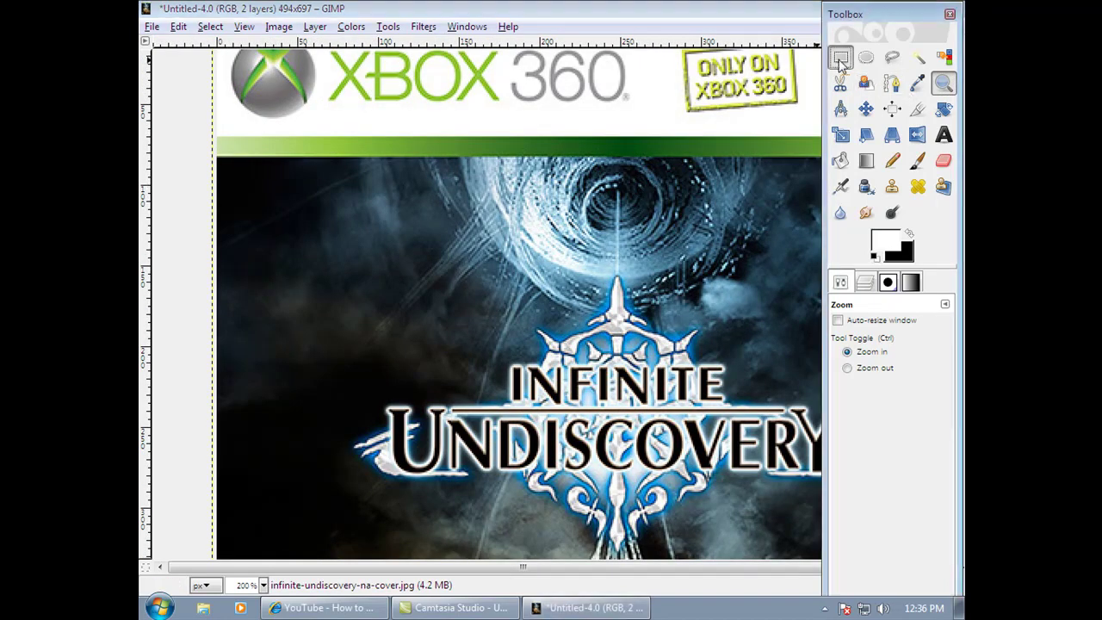
key("r")
left_click_drag(876, 16, 963, 24)
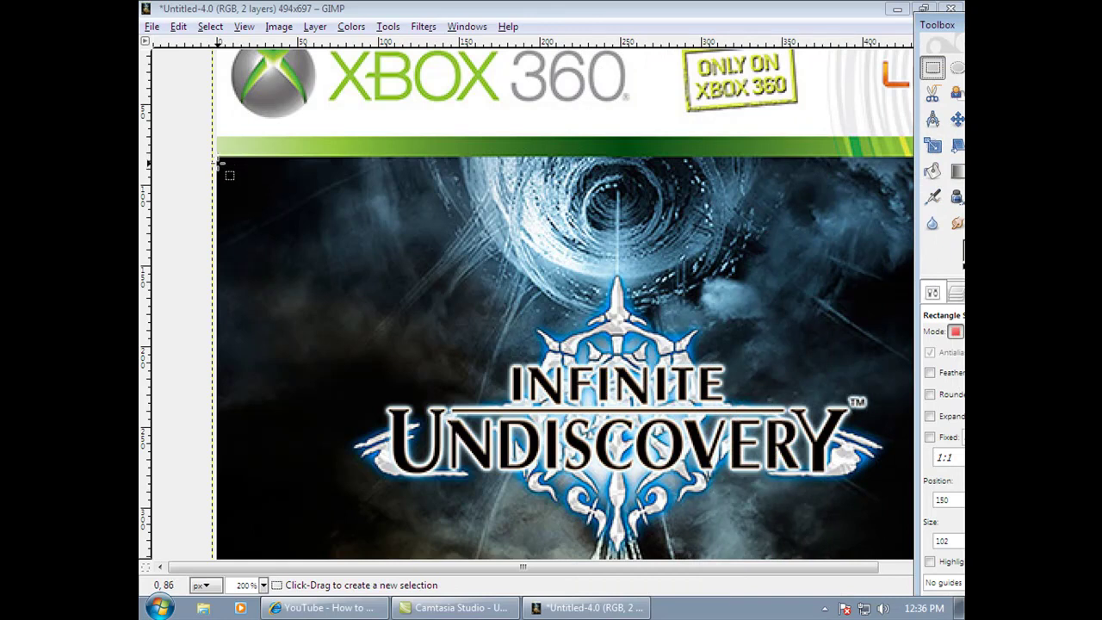
left_click_drag(219, 161, 924, 612)
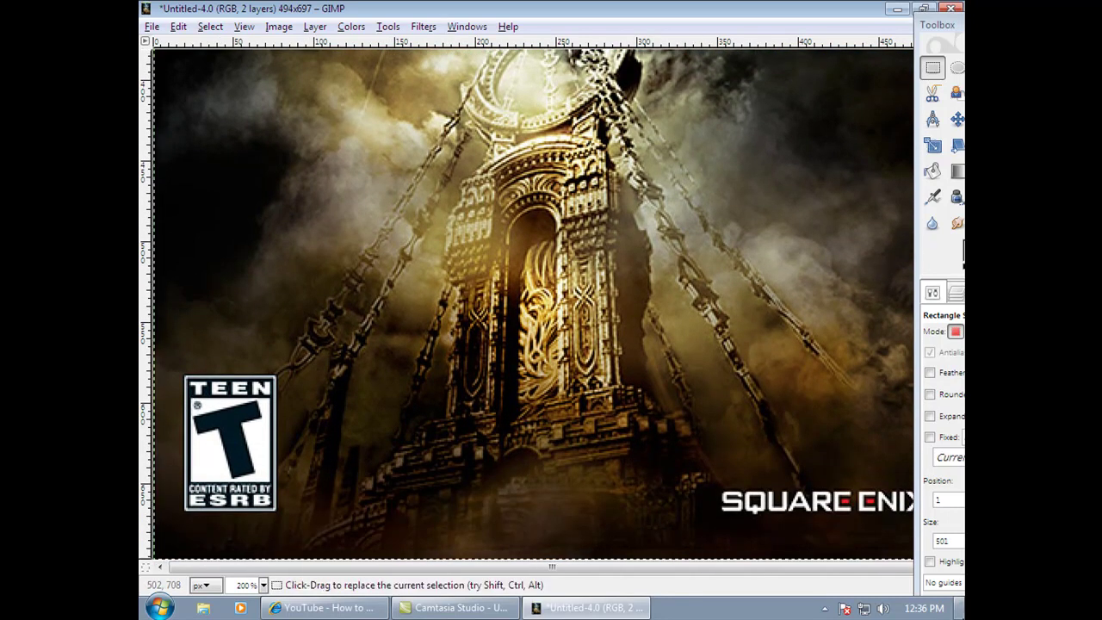
Add an alpha channel to the infinite-undiscovery cover layer.
left_click_drag(943, 26, 867, 16)
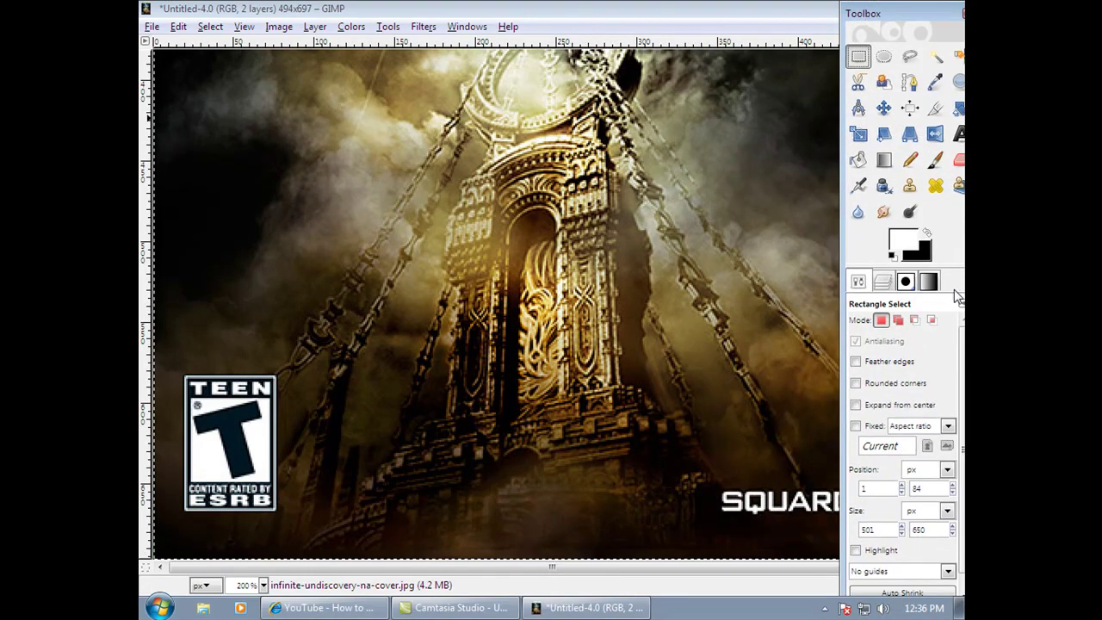
left_click(882, 281)
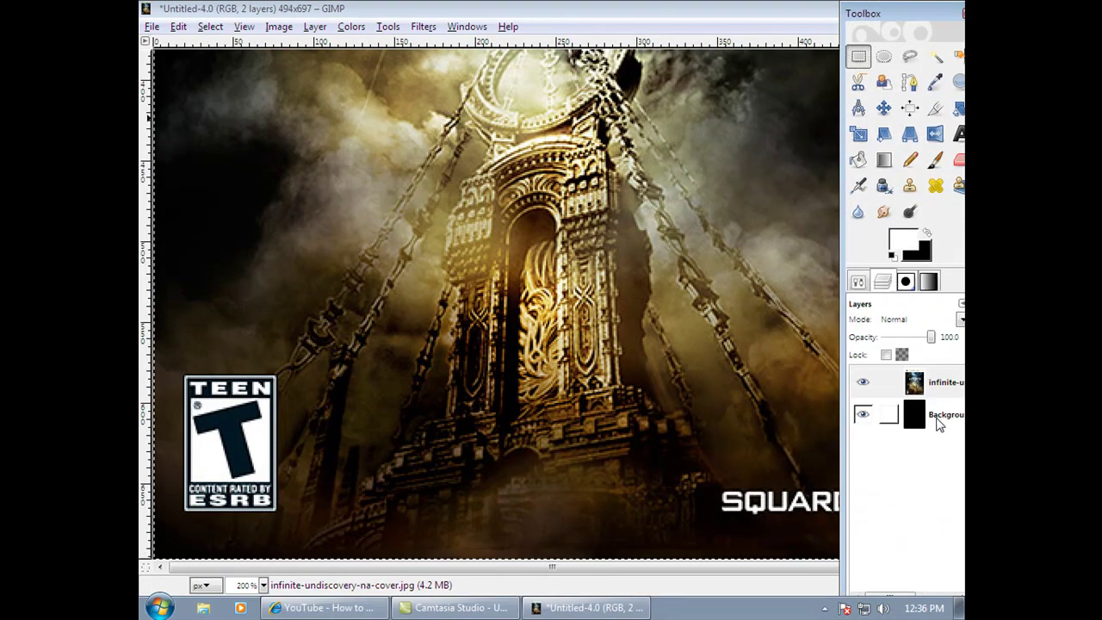
right_click(919, 390)
left_click(819, 337)
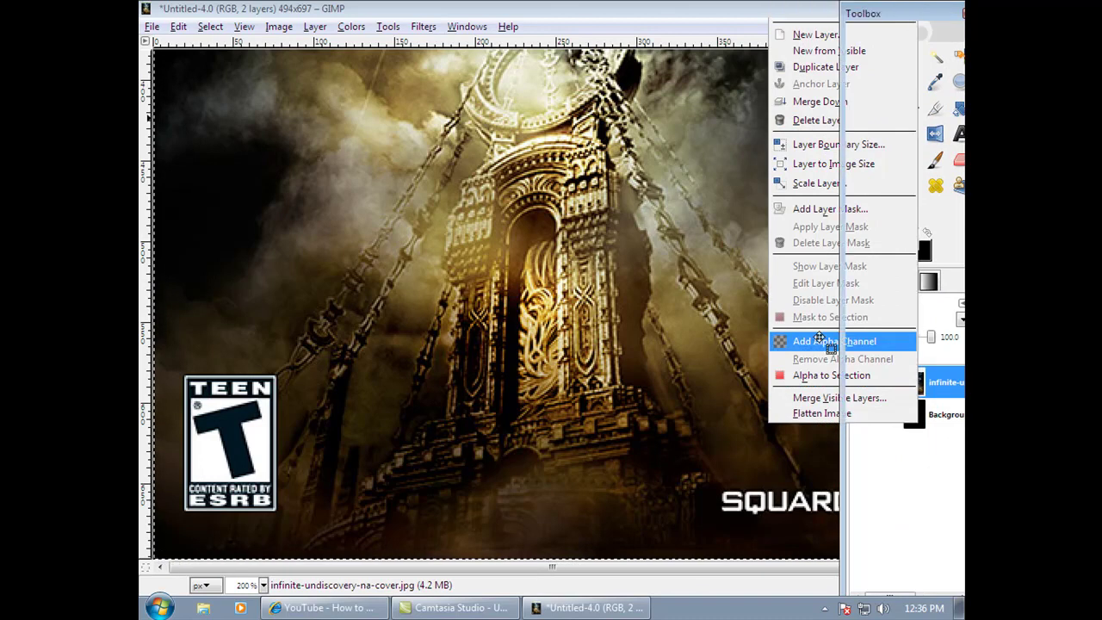
Cut the selected artwork out of the cover layer and clear the selection.
left_click(183, 30)
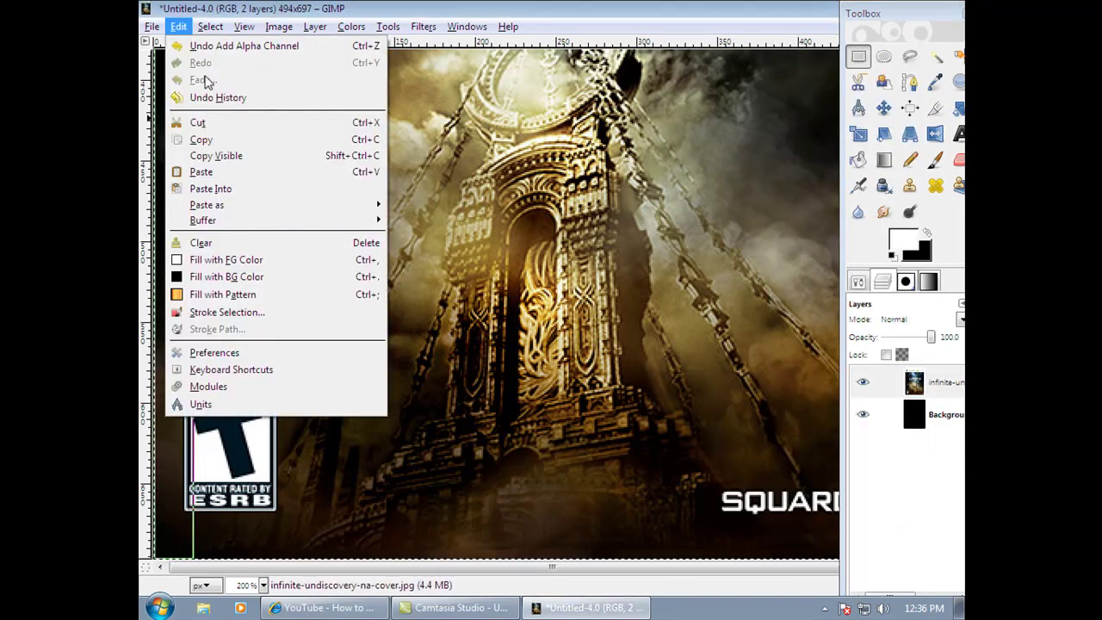
left_click(211, 127)
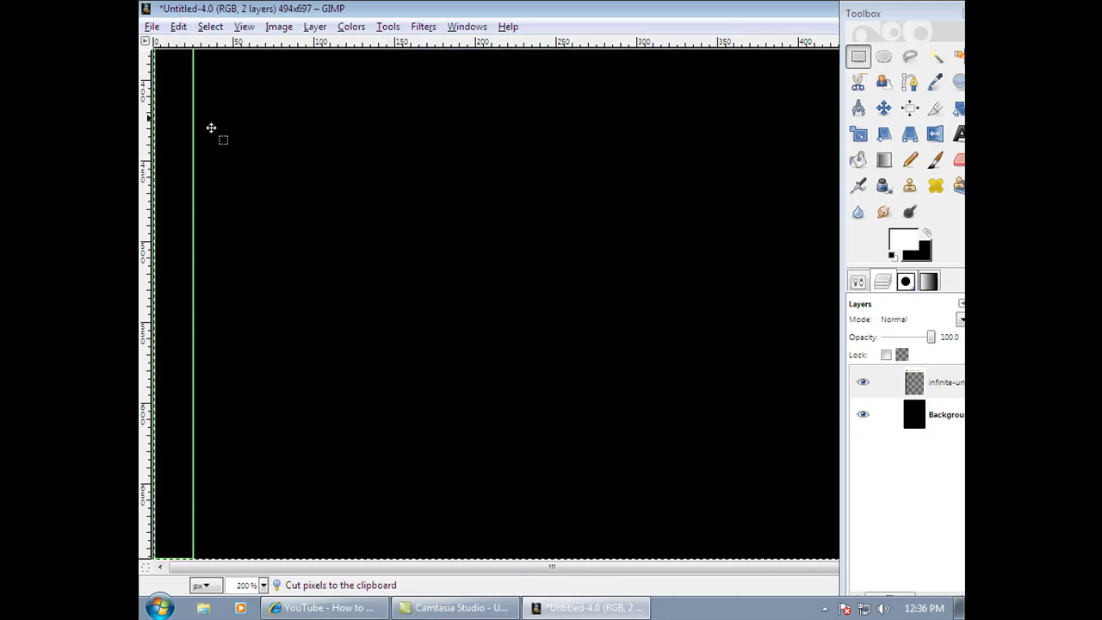
left_click(207, 32)
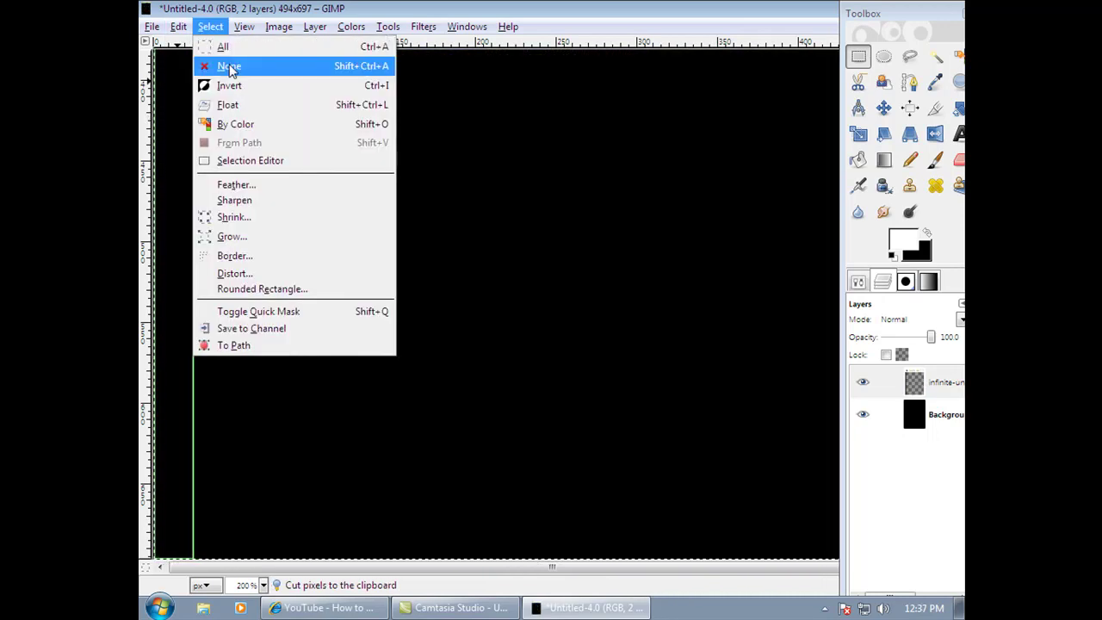
left_click(231, 66)
Zoom out to examine the whole cover and the banner left on it.
left_click(244, 27)
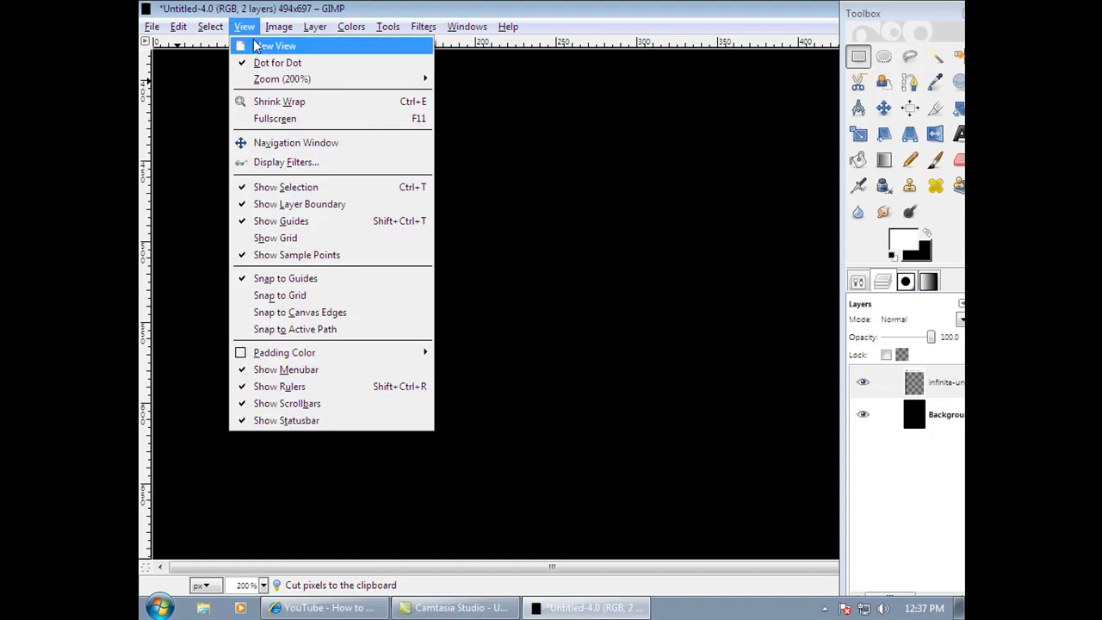
mouse_move(361, 86)
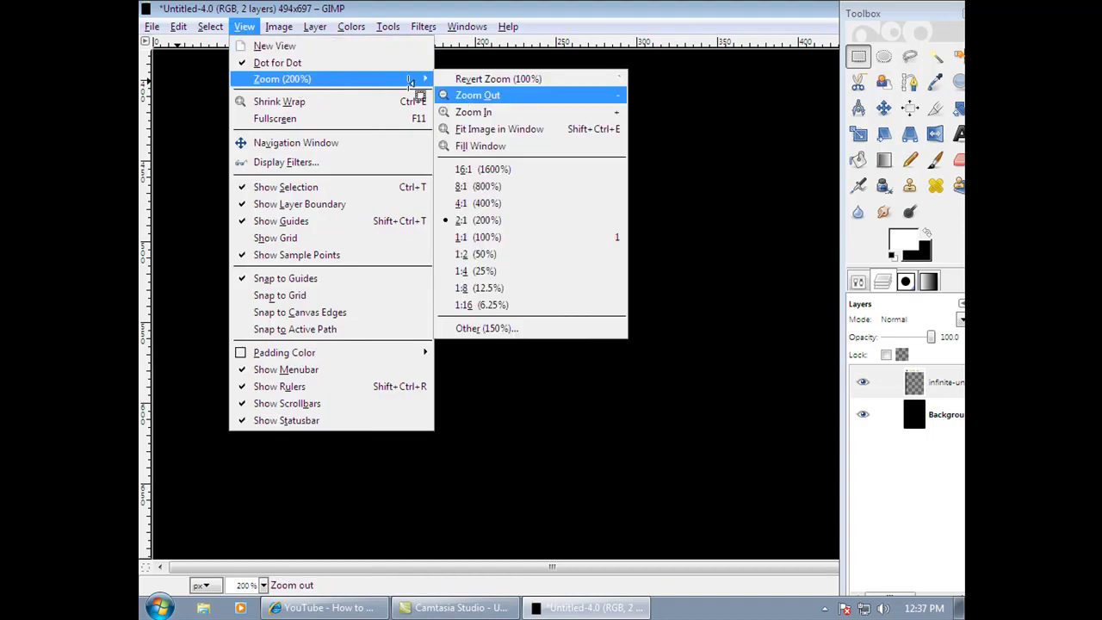
left_click(465, 95)
left_click(244, 27)
mouse_move(356, 86)
left_click(465, 95)
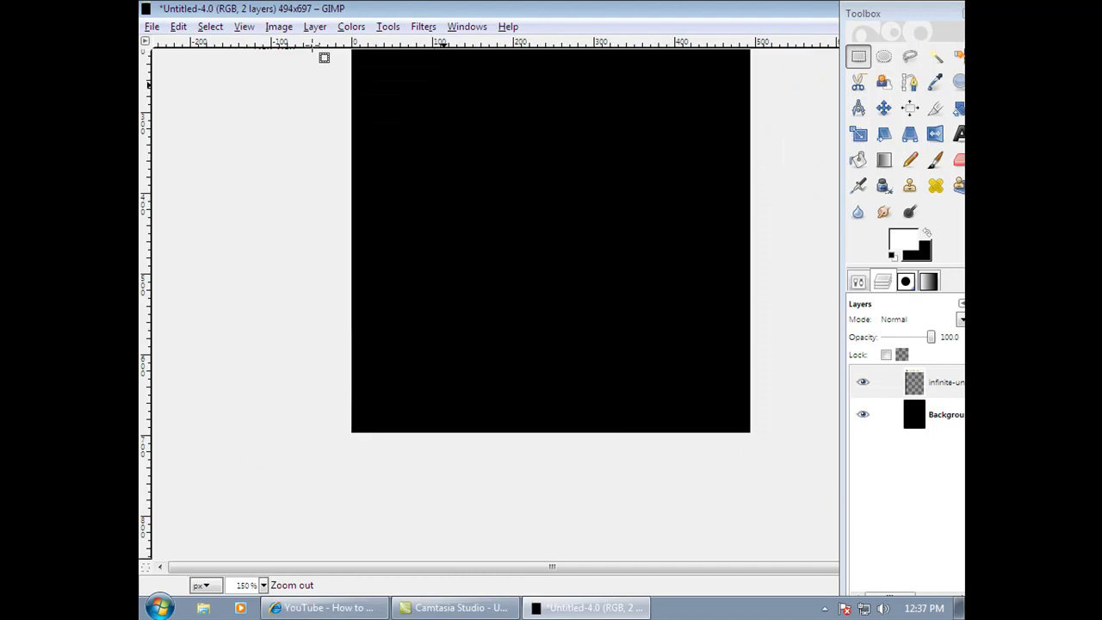
left_click(243, 27)
mouse_move(340, 82)
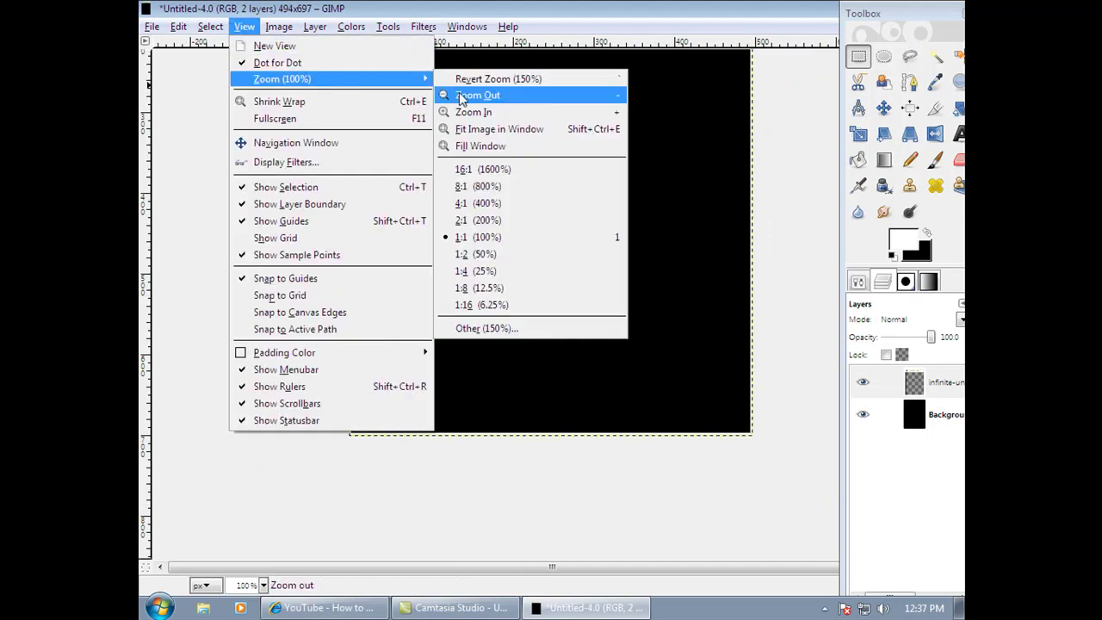
left_click(462, 95)
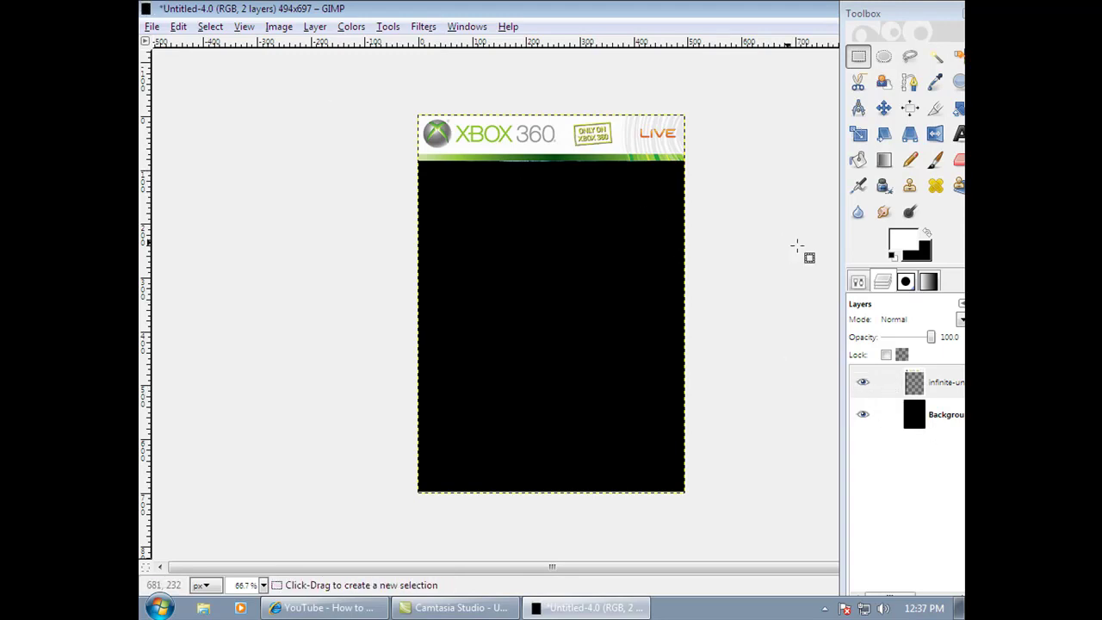
Open halo3wallpaper_08_1600x1200.jpg as a layer directly above the black background, beneath the Xbox 360 banner layer.
left_click(920, 420)
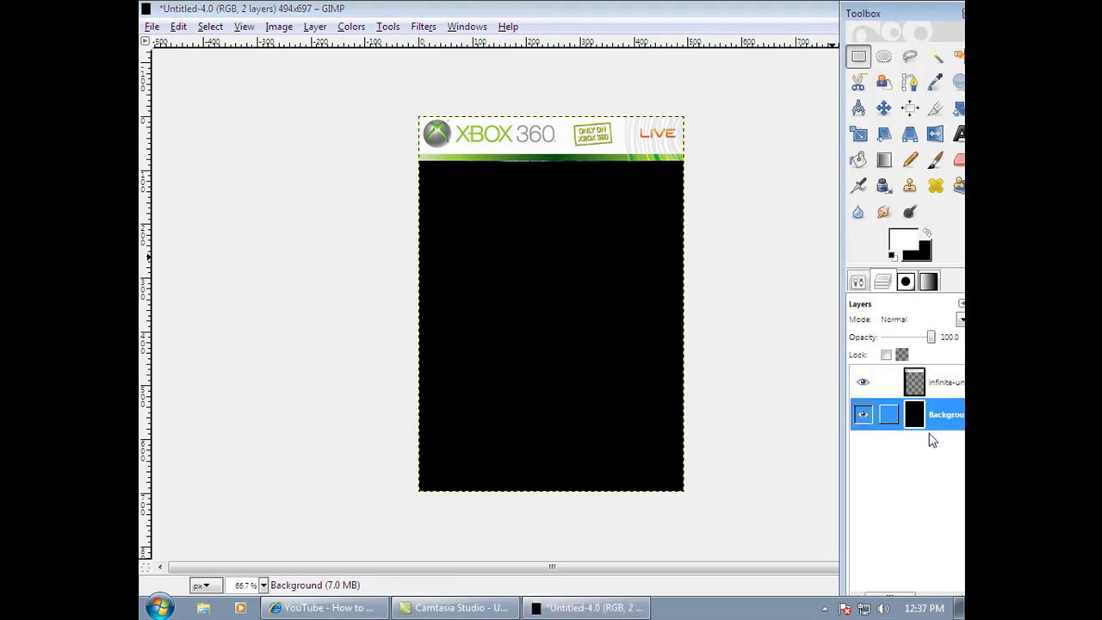
left_click(150, 27)
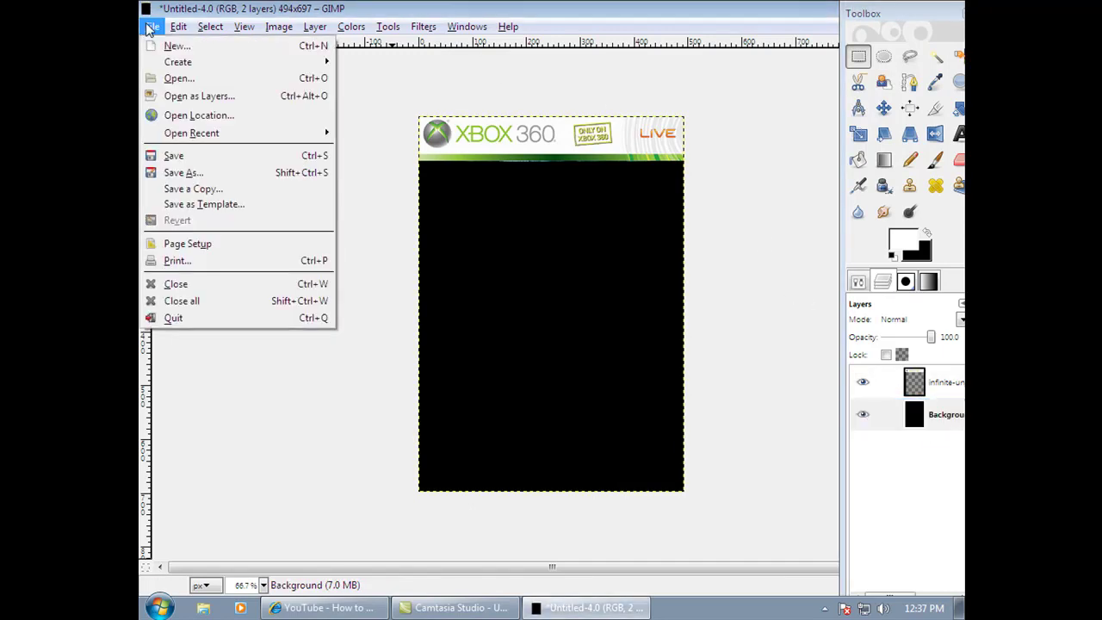
left_click(211, 96)
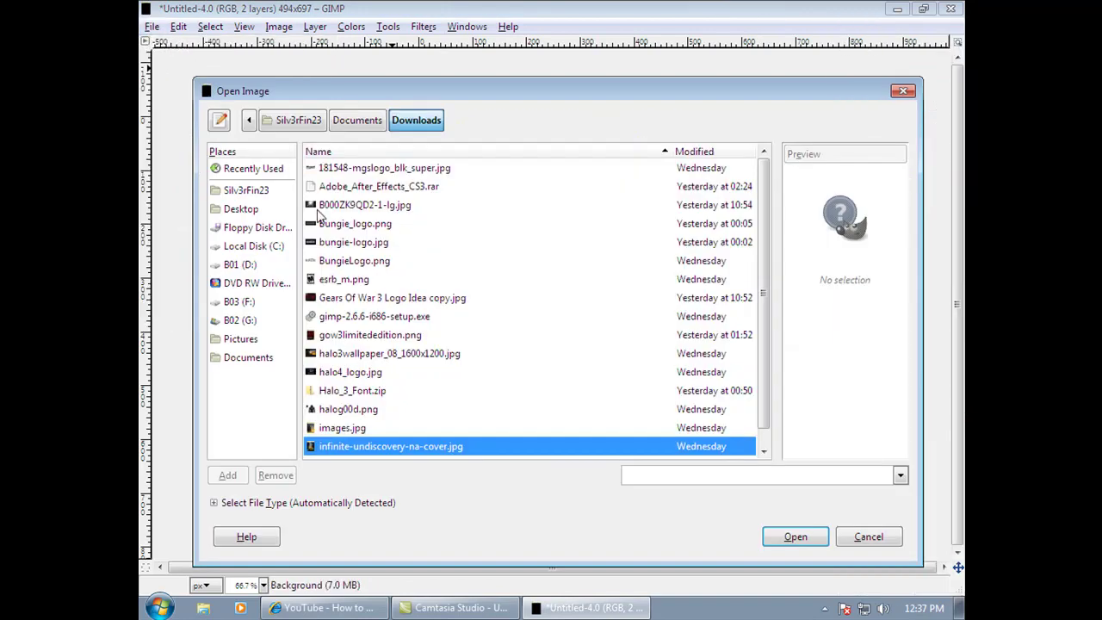
left_click(417, 354)
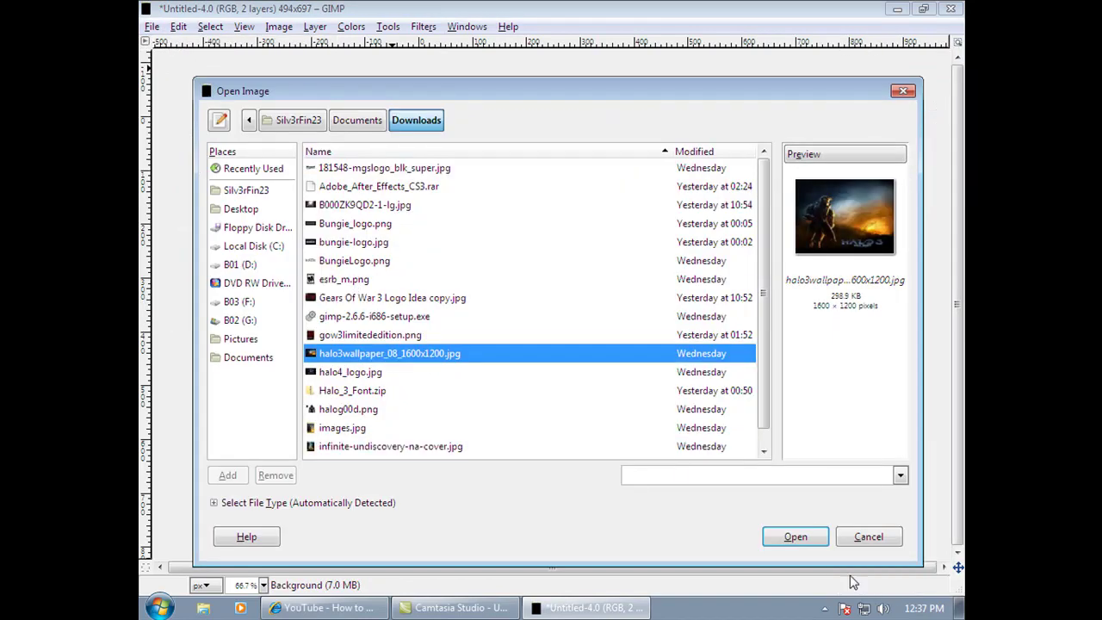
left_click(798, 534)
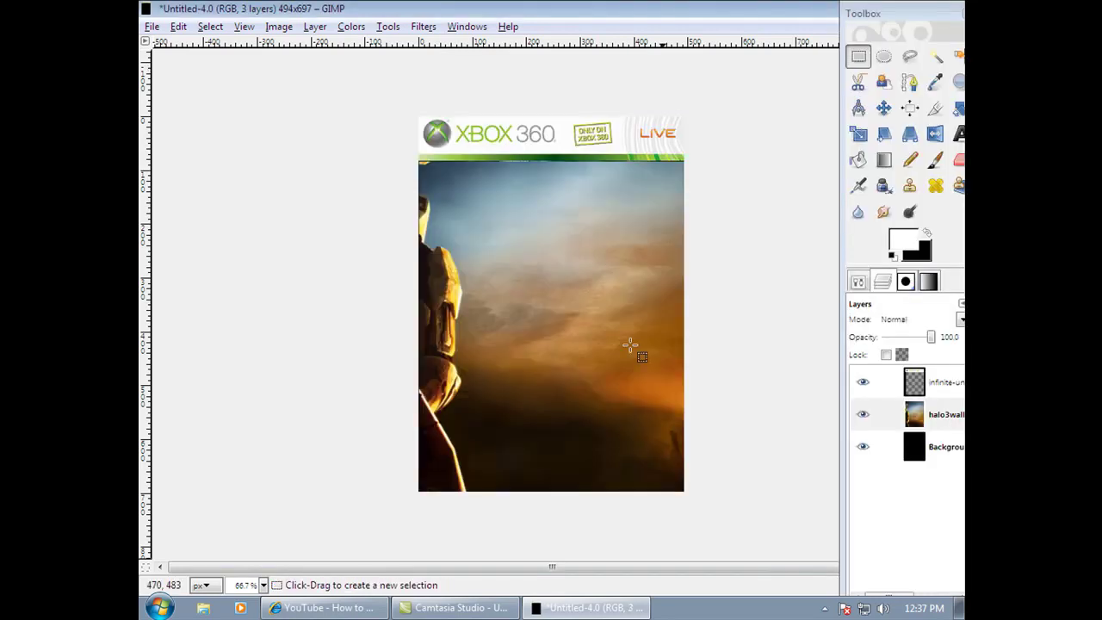
Move the Halo 3 wallpaper layer so its glowing sunset and wrecked structure fill the cover beneath the Xbox 360 banner.
left_click(883, 109)
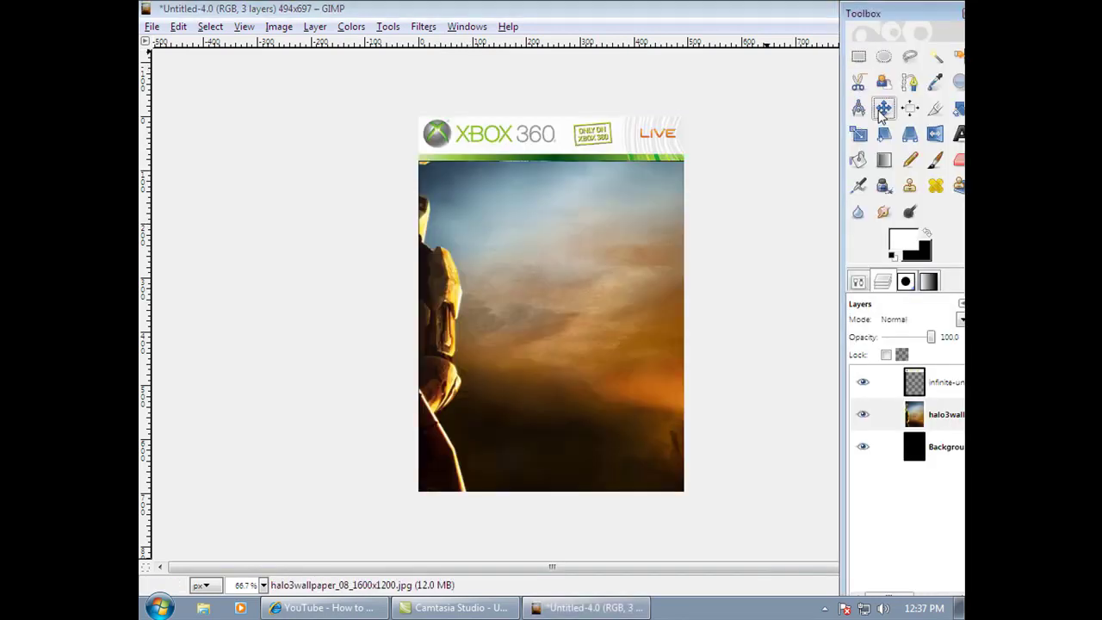
left_click_drag(563, 323, 471, 323)
left_click_drag(613, 367, 540, 375)
left_click_drag(605, 405, 496, 374)
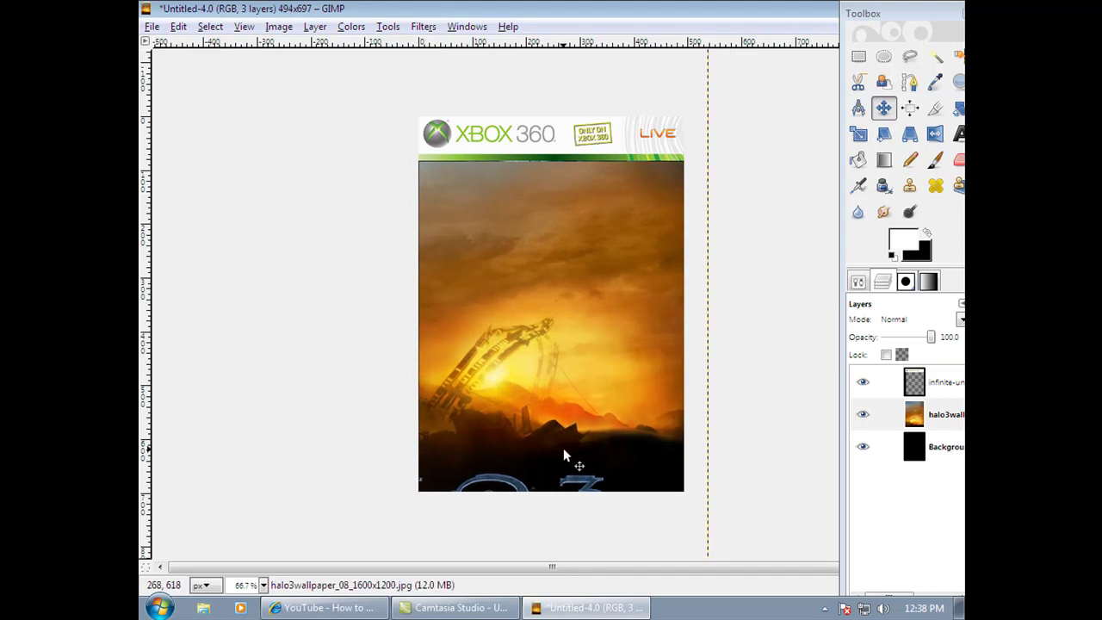
left_click_drag(507, 353, 512, 347)
left_click_drag(513, 346, 510, 341)
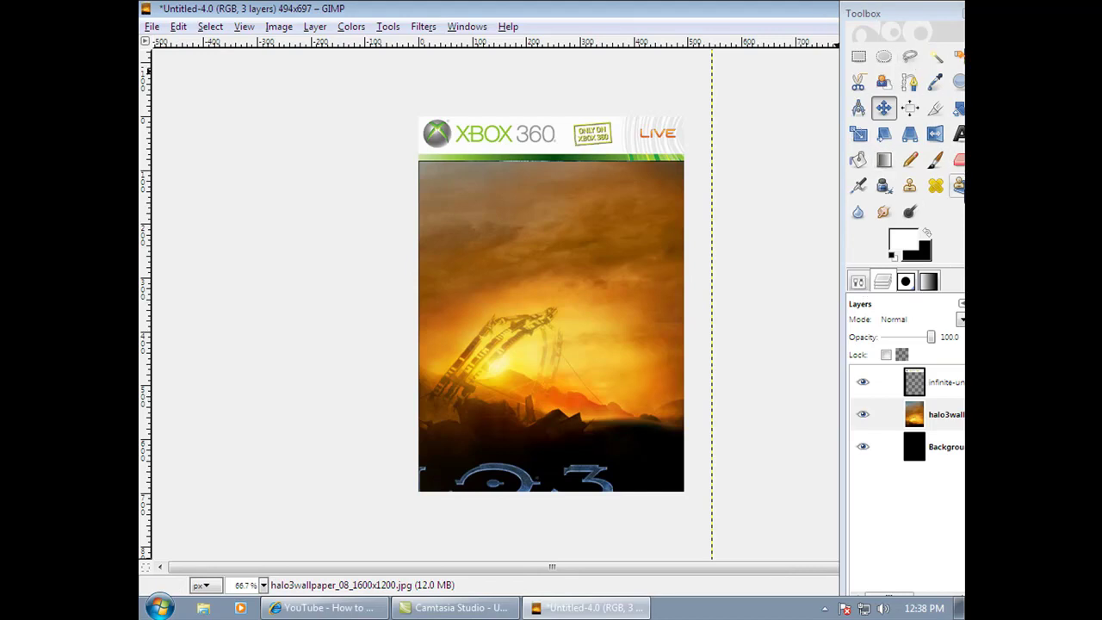
Erase the Halo 3 logo lettering along the bottom of the wallpaper layer with the Circle (19) brush.
left_click(958, 160)
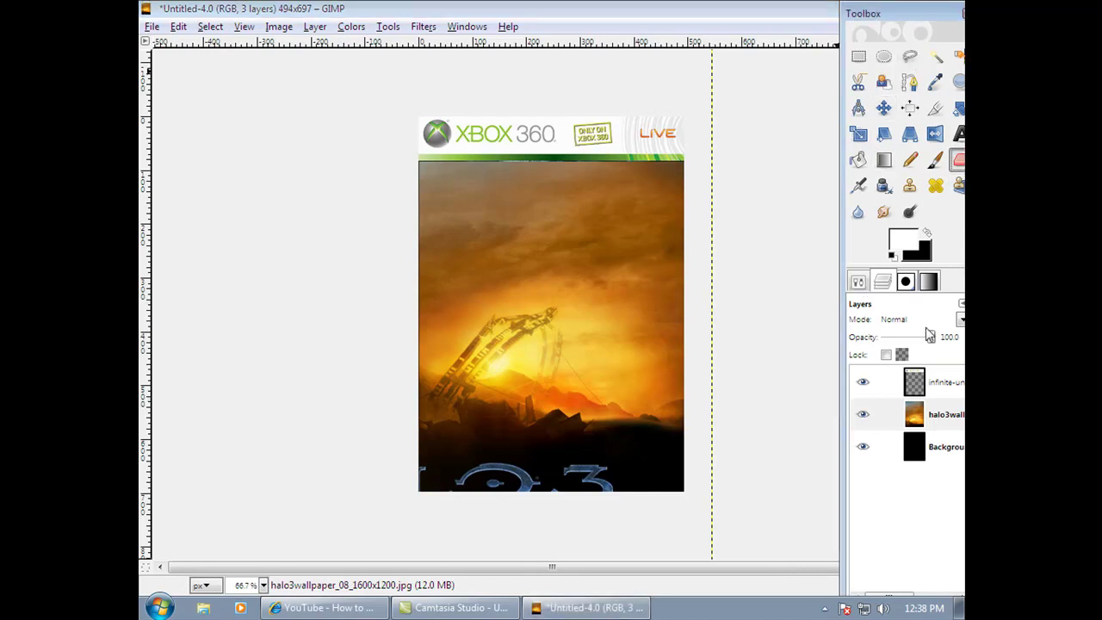
left_click(907, 284)
left_click(864, 474)
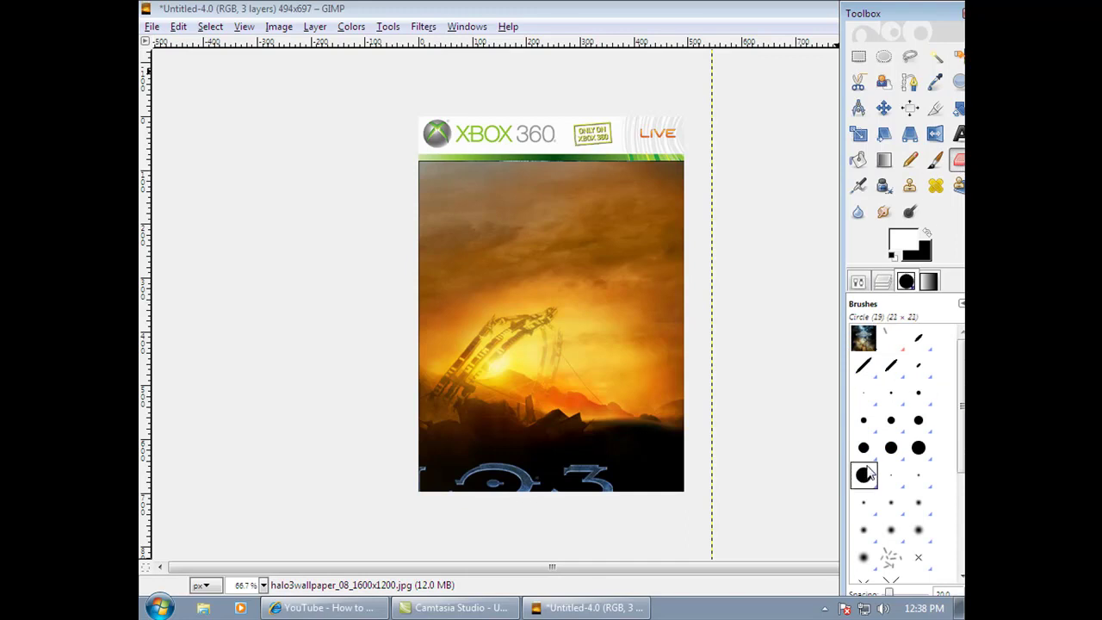
mouse_move(551, 484)
left_mouse_down()
mouse_move(601, 465)
mouse_move(560, 482)
mouse_move(618, 483)
mouse_move(541, 494)
mouse_move(501, 471)
mouse_move(504, 455)
mouse_move(443, 491)
mouse_move(473, 480)
mouse_move(422, 477)
mouse_move(497, 492)
mouse_move(520, 473)
mouse_move(495, 472)
mouse_move(500, 457)
mouse_move(501, 468)
mouse_move(535, 475)
mouse_move(508, 470)
mouse_move(491, 488)
mouse_move(538, 493)
mouse_move(523, 486)
mouse_move(537, 483)
mouse_move(507, 472)
left_mouse_up()
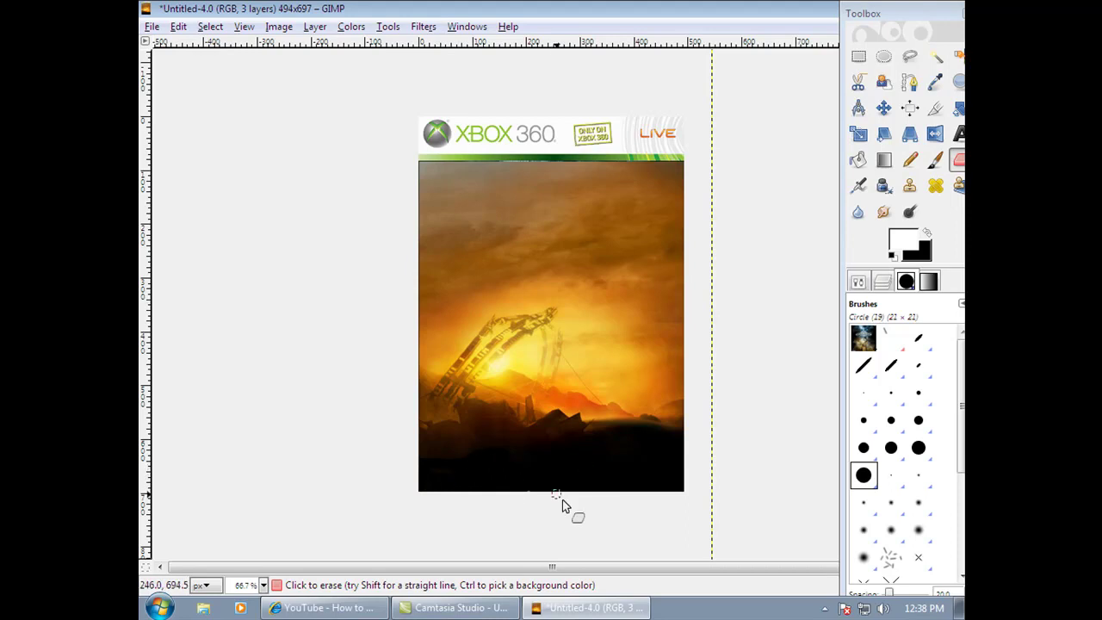
left_click(530, 490)
left_click_drag(595, 492, 433, 449)
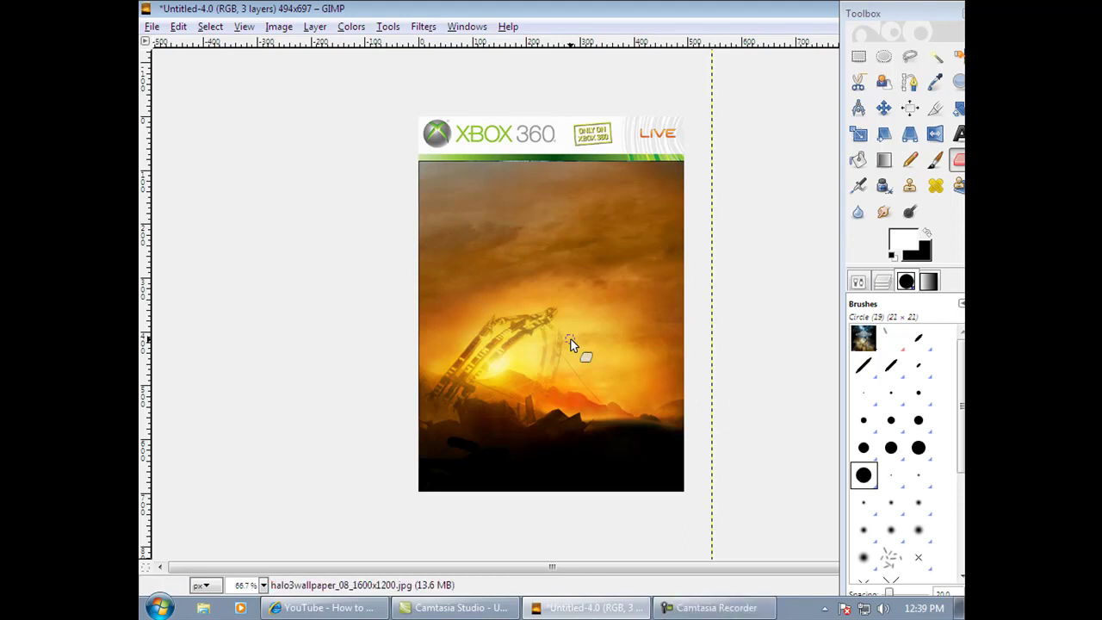
Open halog00d.png as a layer above the wallpaper and move the armored figure to the cover's right side, with its helmet below the banner.
left_click(883, 107)
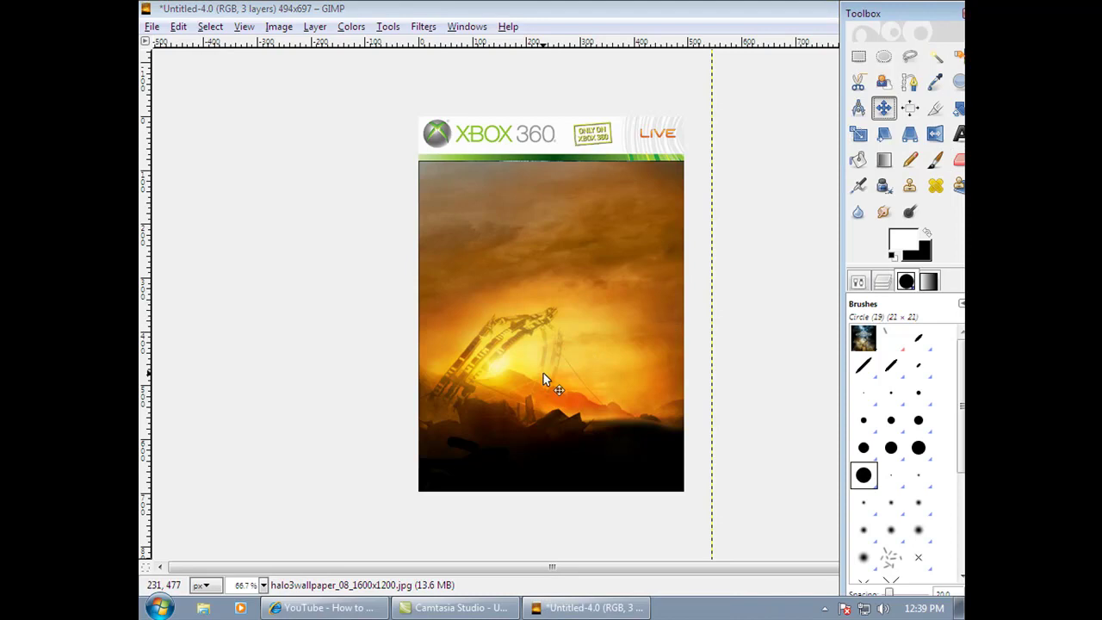
left_click(154, 27)
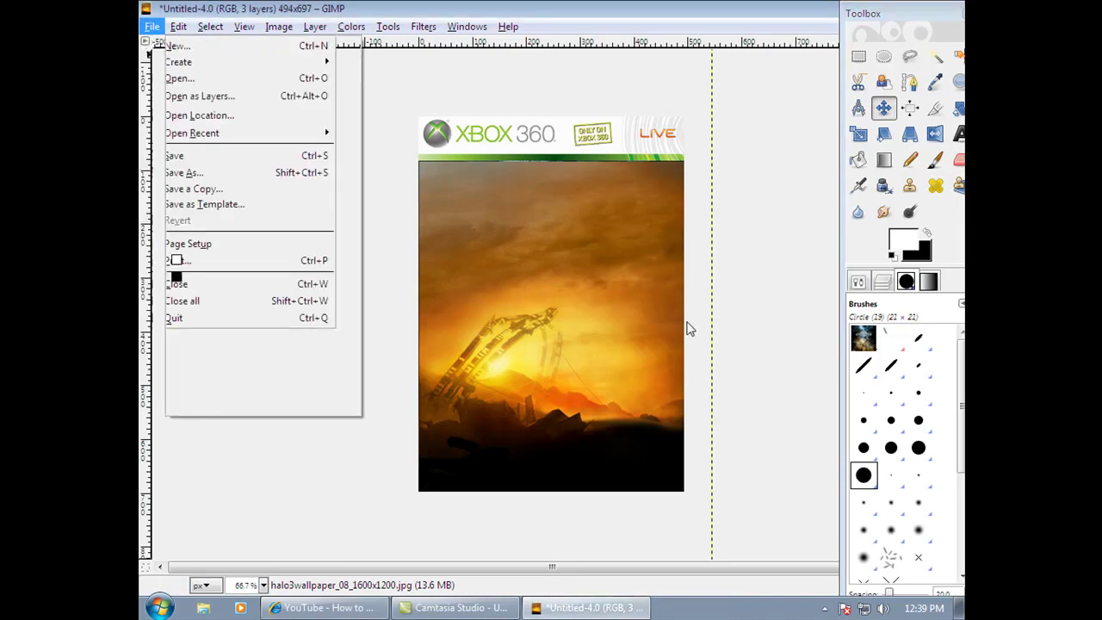
left_click(873, 288)
left_click(887, 284)
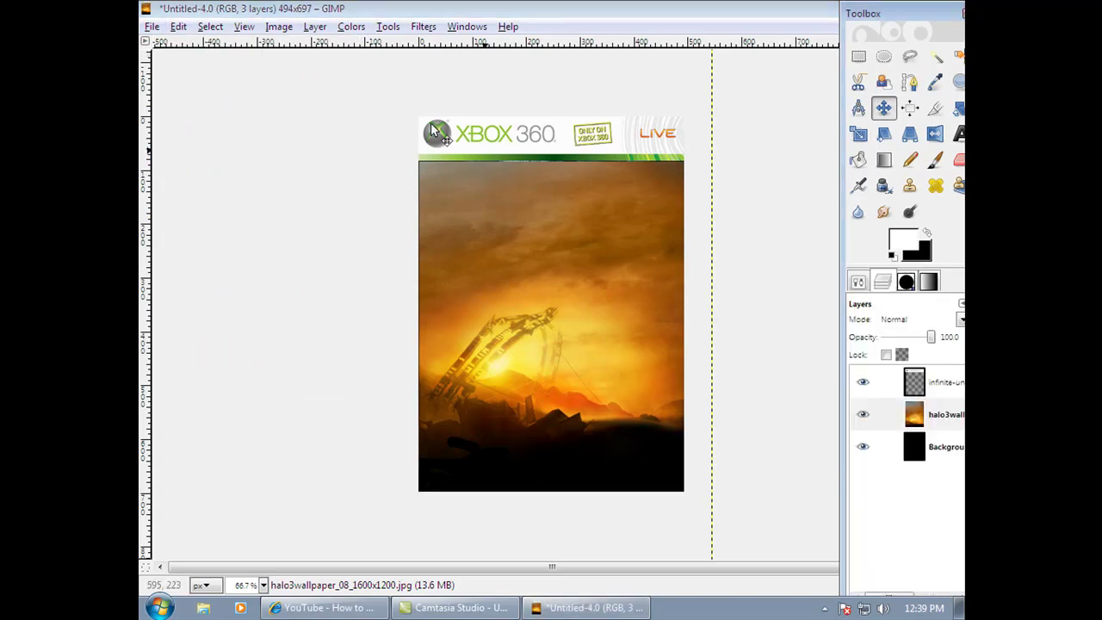
left_click(152, 27)
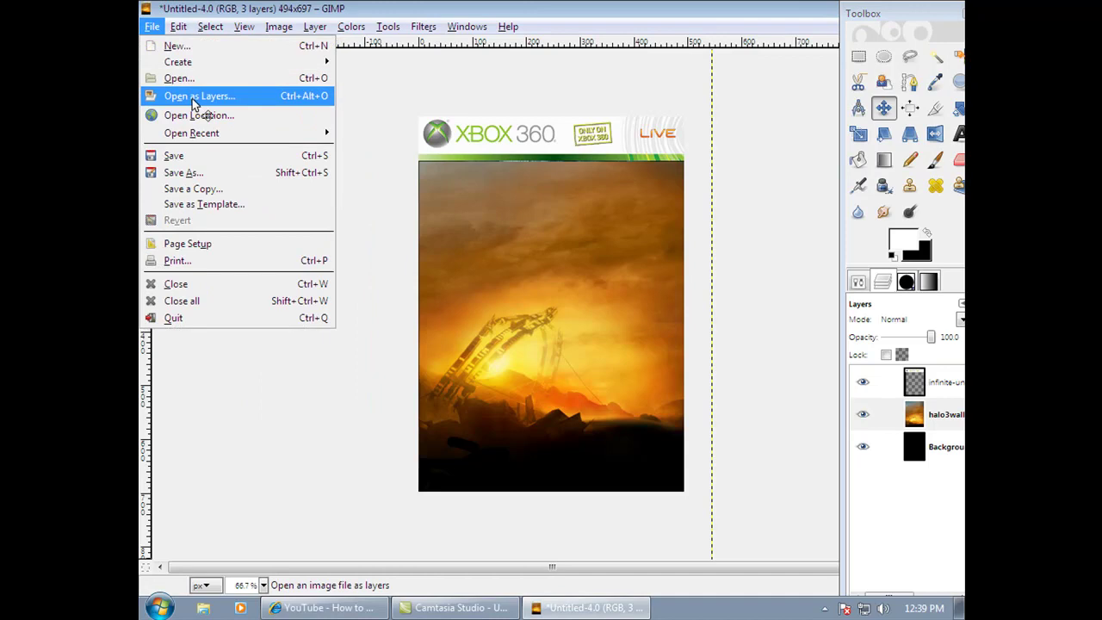
left_click(194, 101)
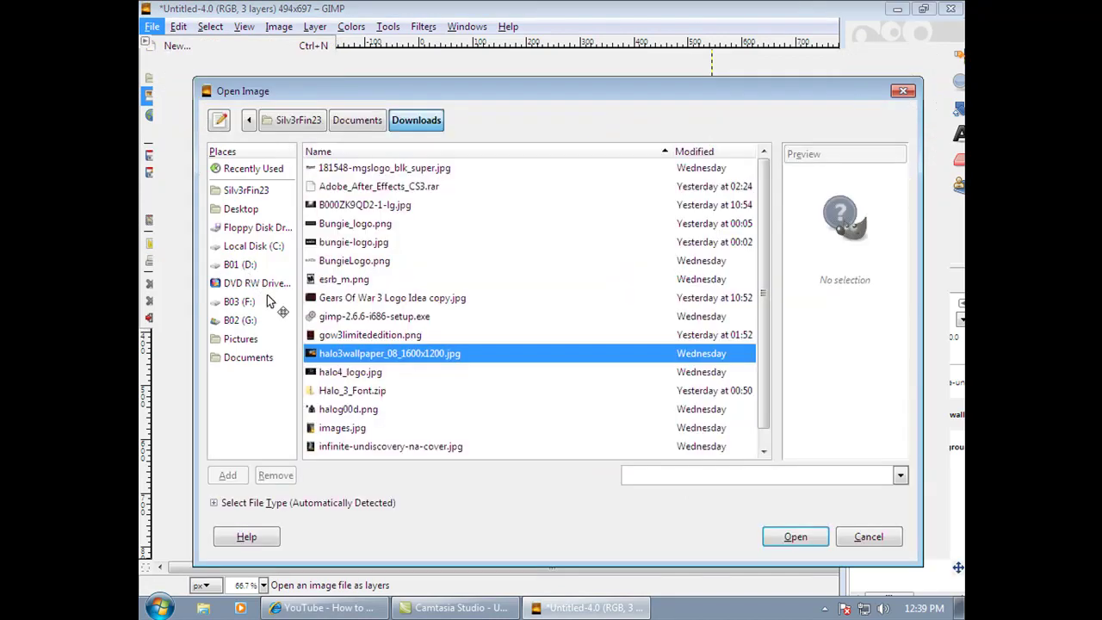
left_click(352, 412)
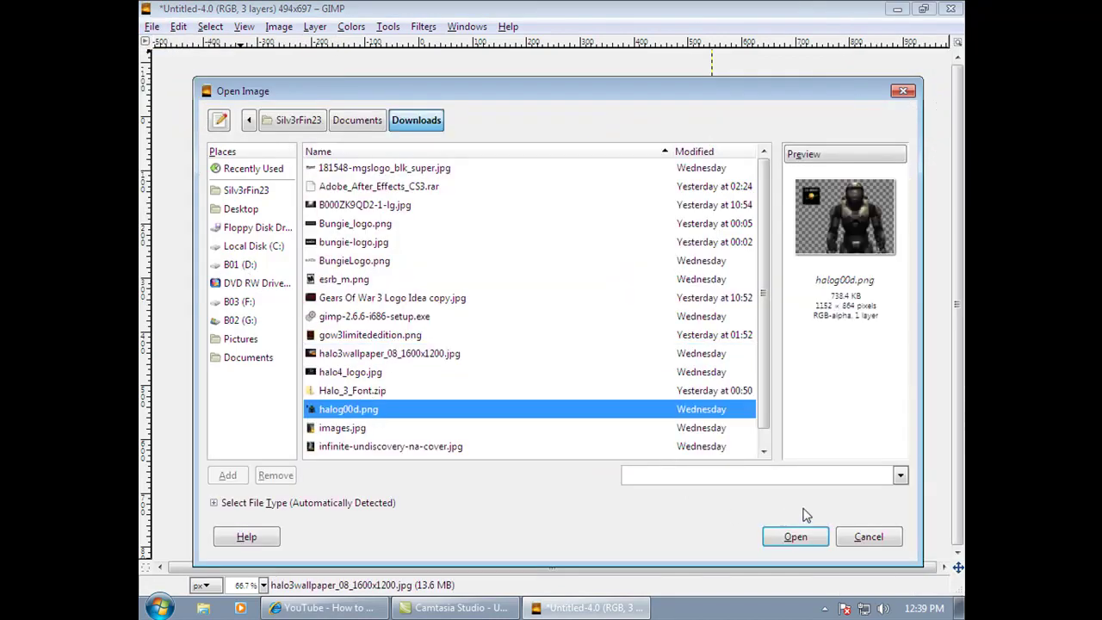
left_click(796, 537)
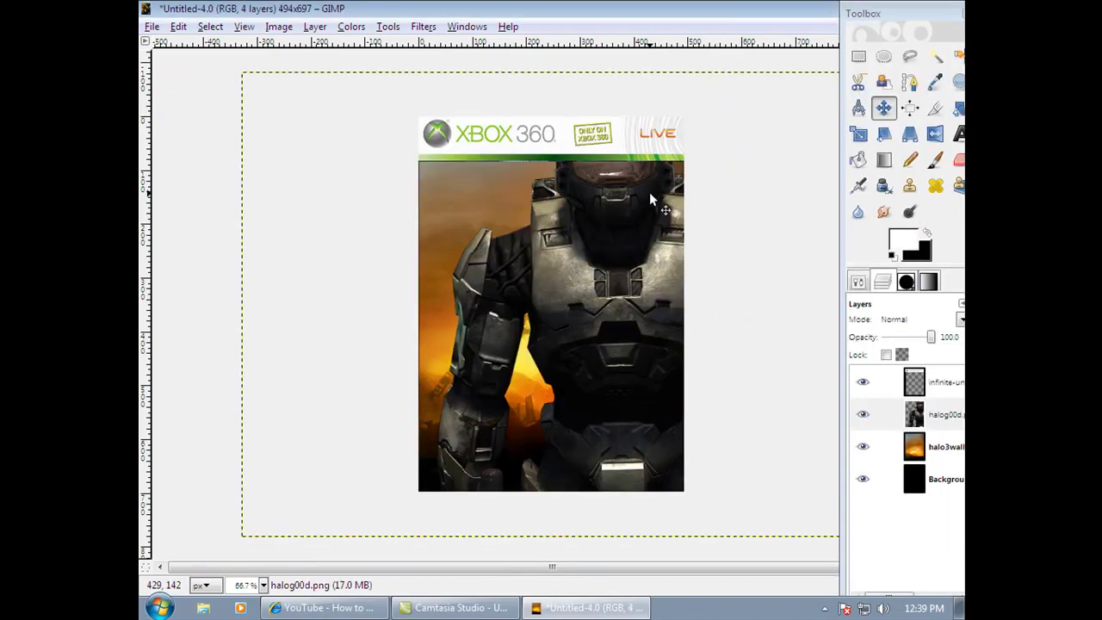
left_click(600, 254)
left_click_drag(597, 247, 663, 324)
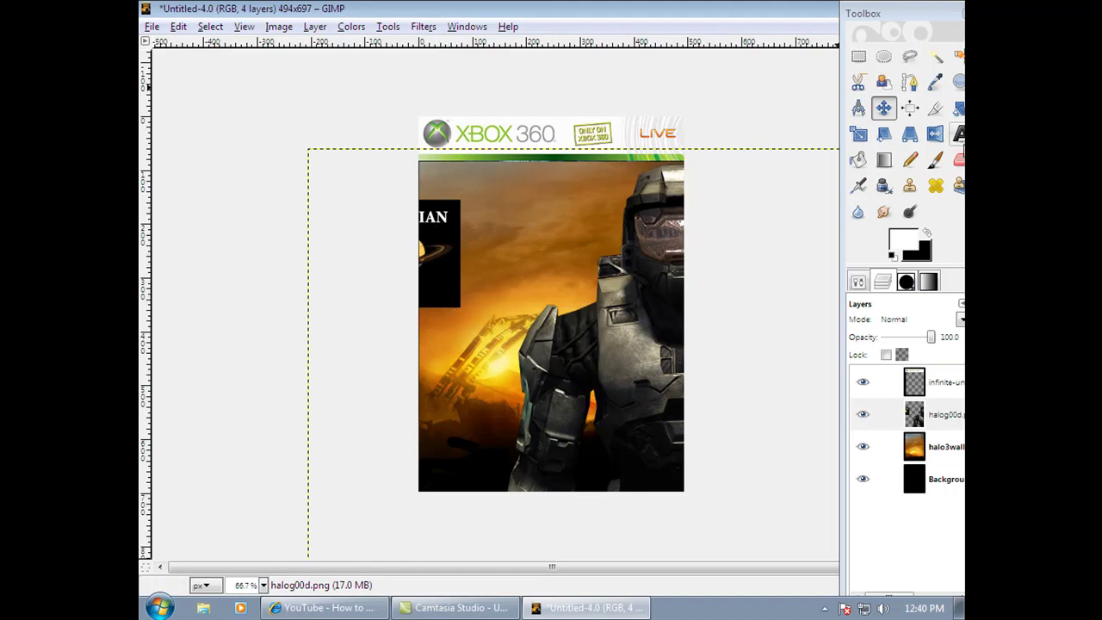
Erase the black box with the planet and lettering from the halog00d.png layer using the Circle (19) brush.
left_click(959, 159)
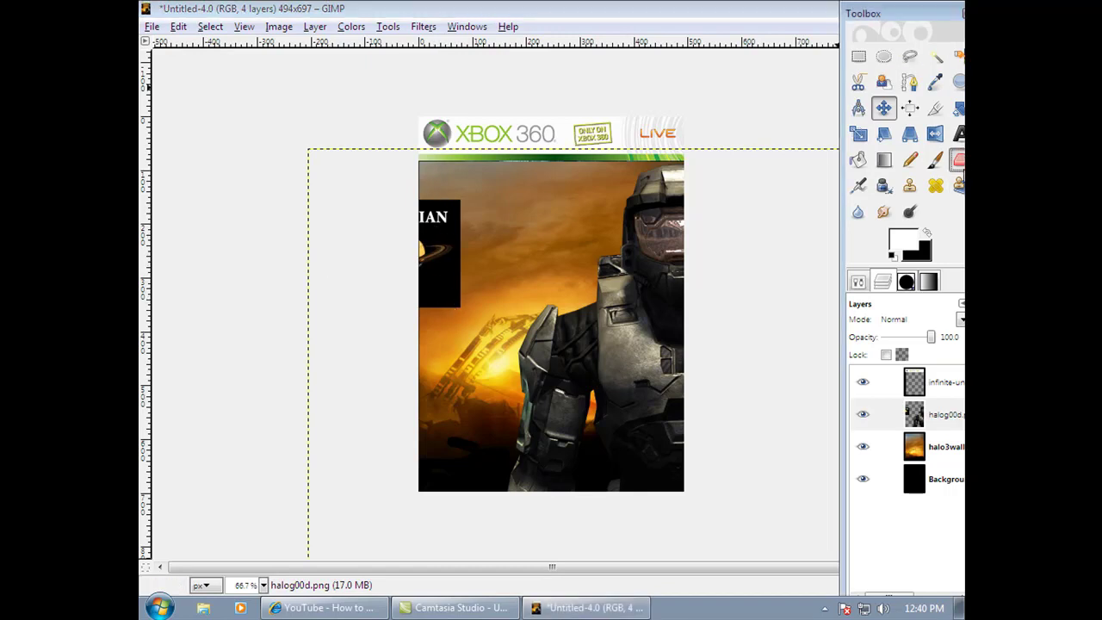
left_click(906, 283)
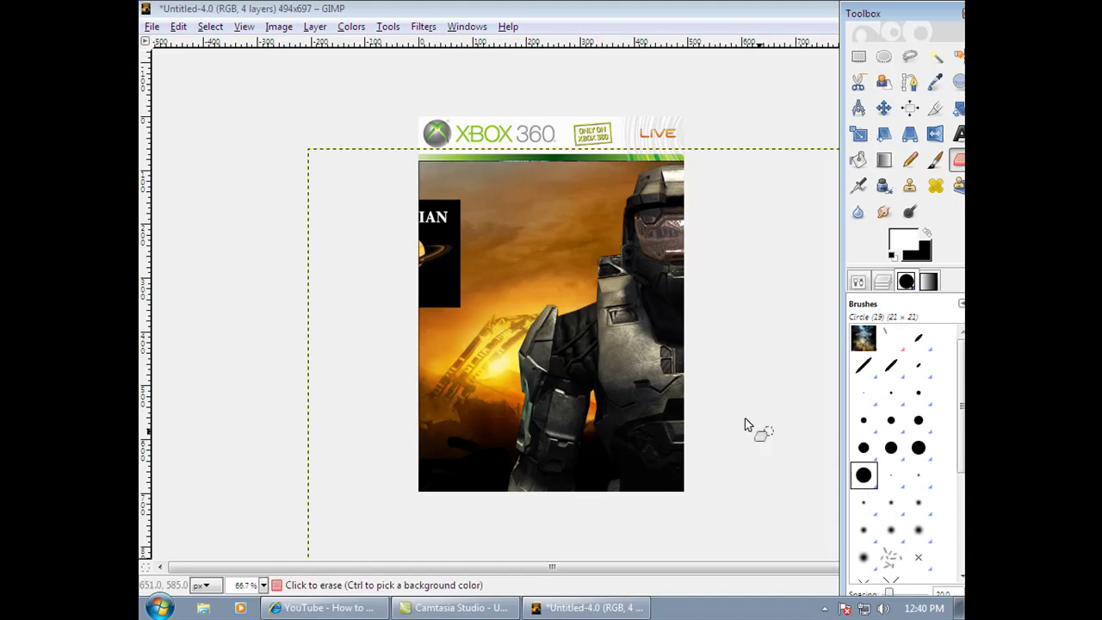
mouse_move(452, 267)
left_mouse_down()
mouse_move(448, 208)
mouse_move(463, 199)
mouse_move(452, 210)
mouse_move(416, 200)
mouse_move(442, 228)
mouse_move(417, 214)
left_mouse_up()
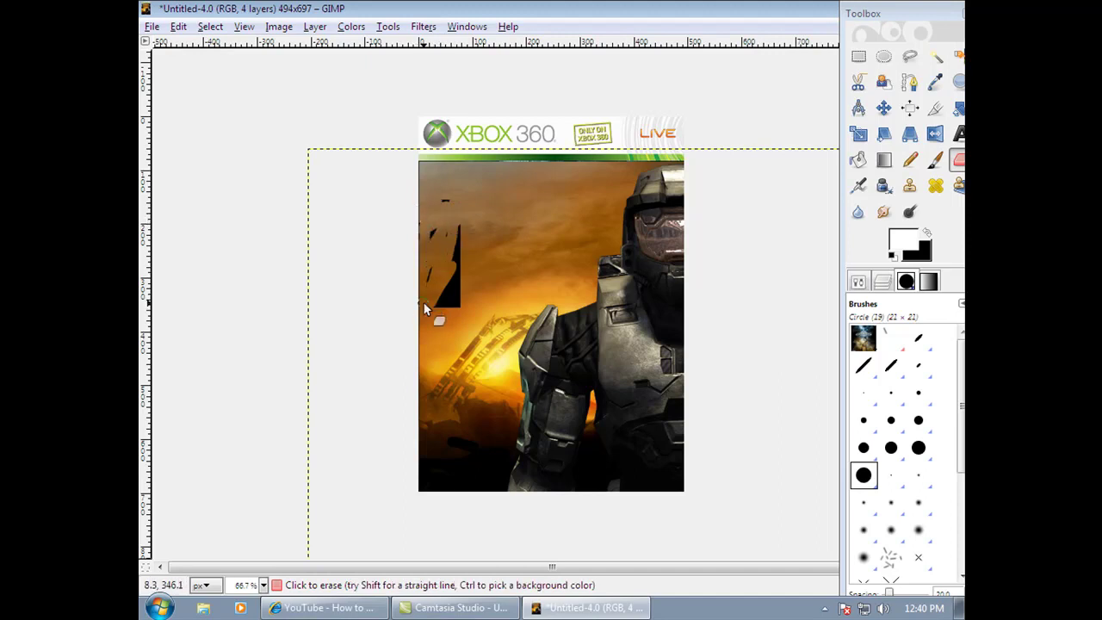
left_click_drag(450, 296, 448, 311)
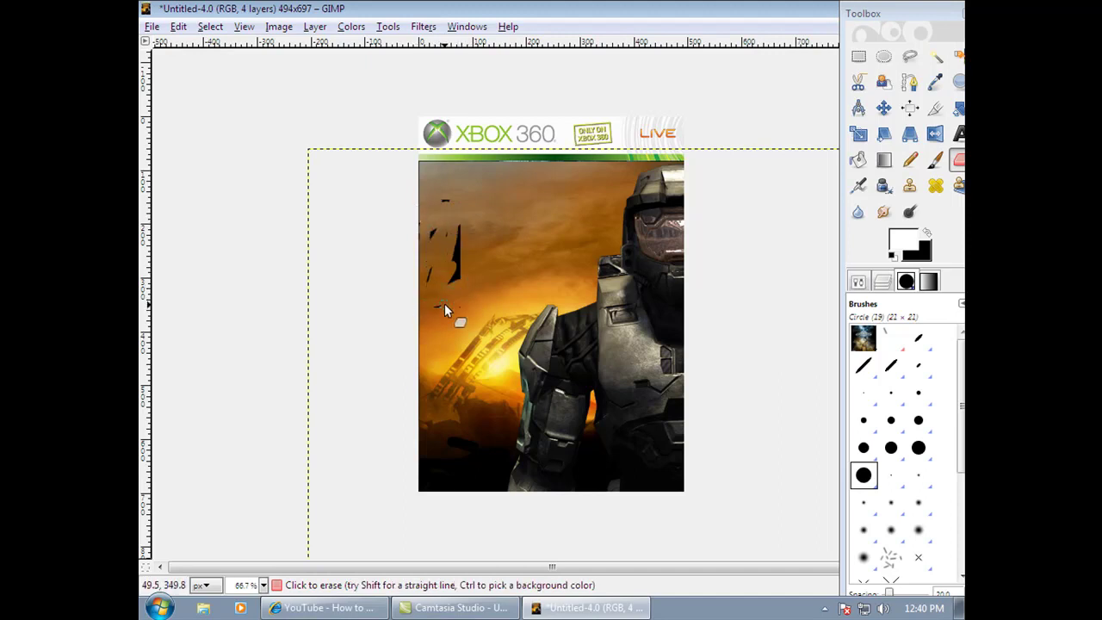
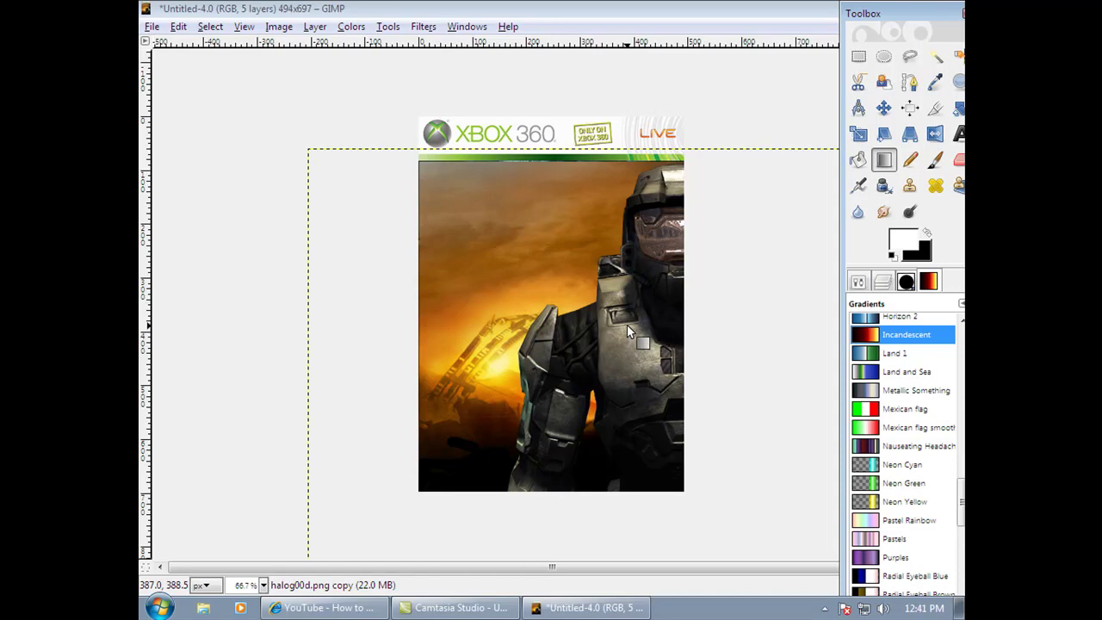
Apply a Gradient Map with the Incandescent gradient to the duplicated halog00d.png layer.
left_click(903, 338)
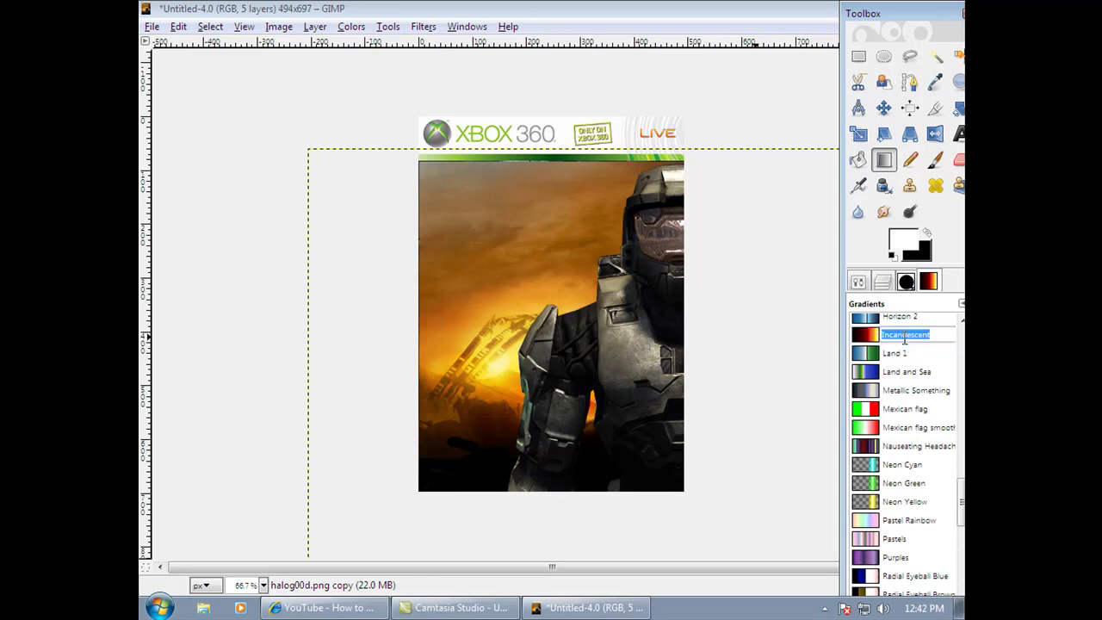
key("Escape")
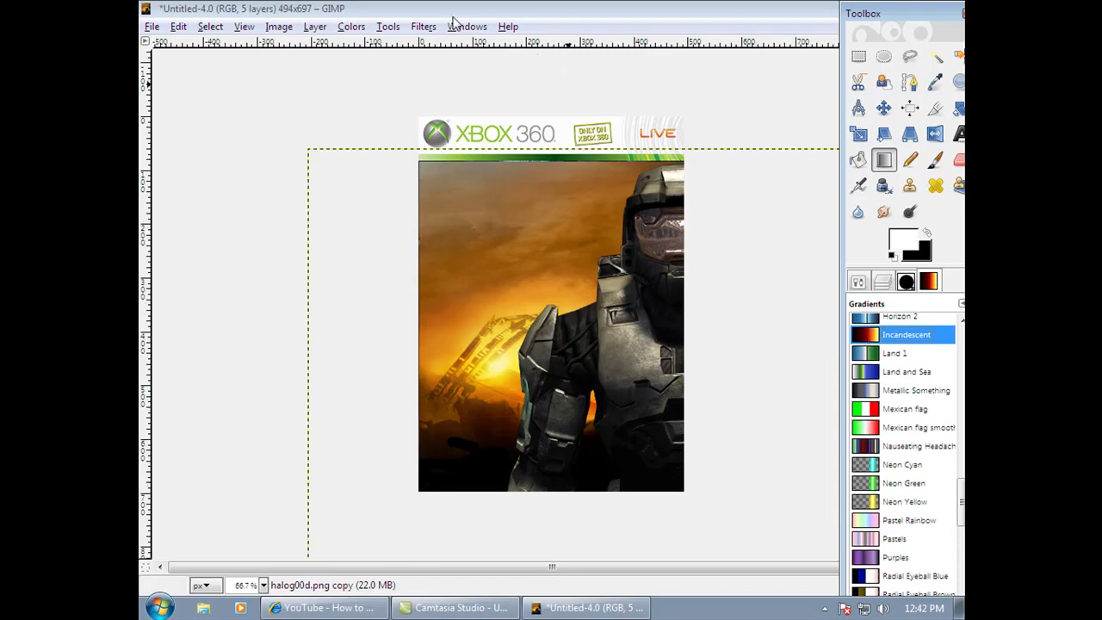
left_click(351, 26)
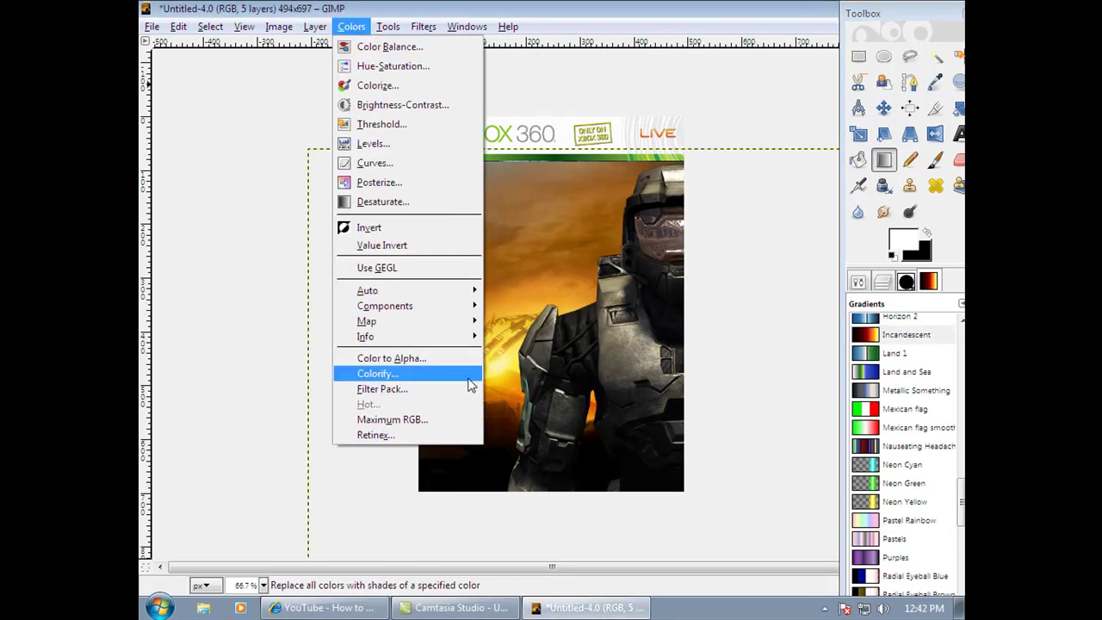
mouse_move(445, 327)
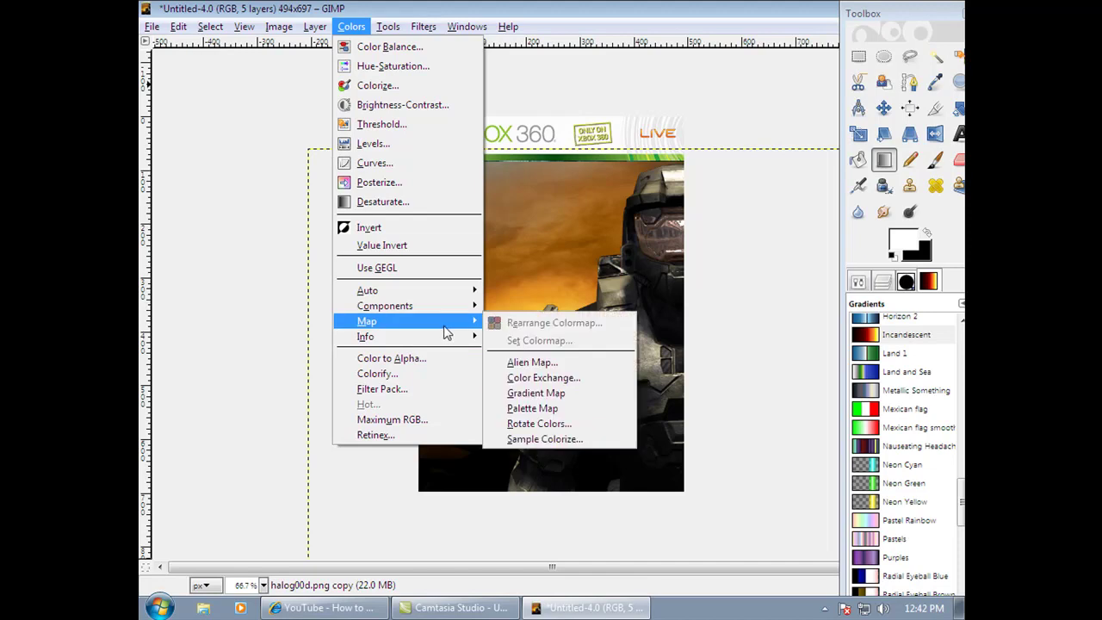
left_click(543, 393)
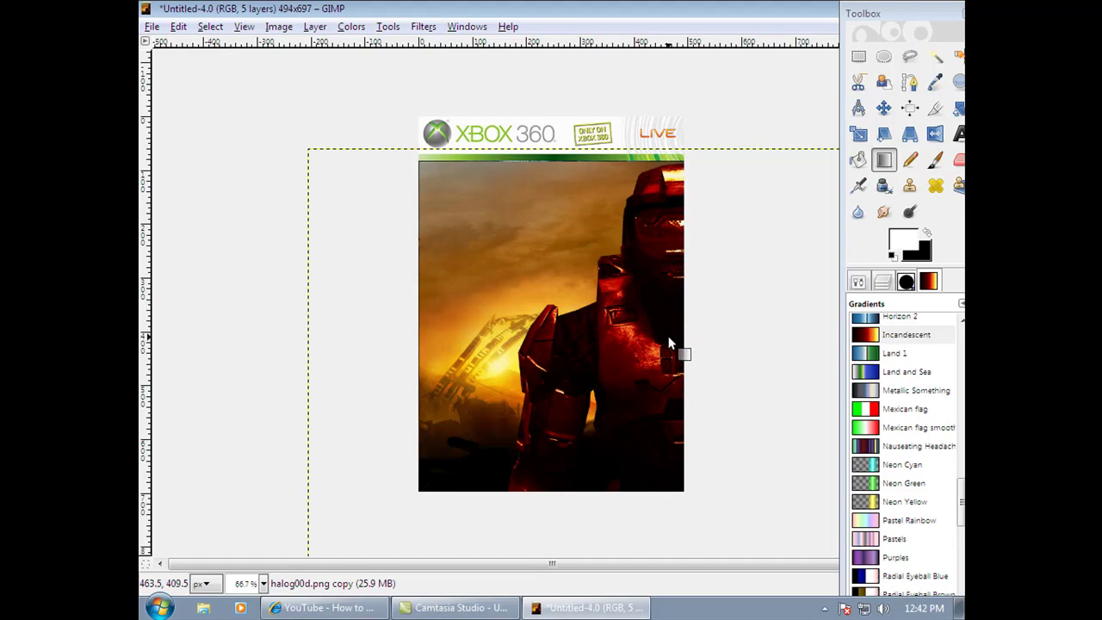
Set the gradient-mapped halog00d.png copy to Overlay mode with an opacity of 72.2.
left_click(879, 285)
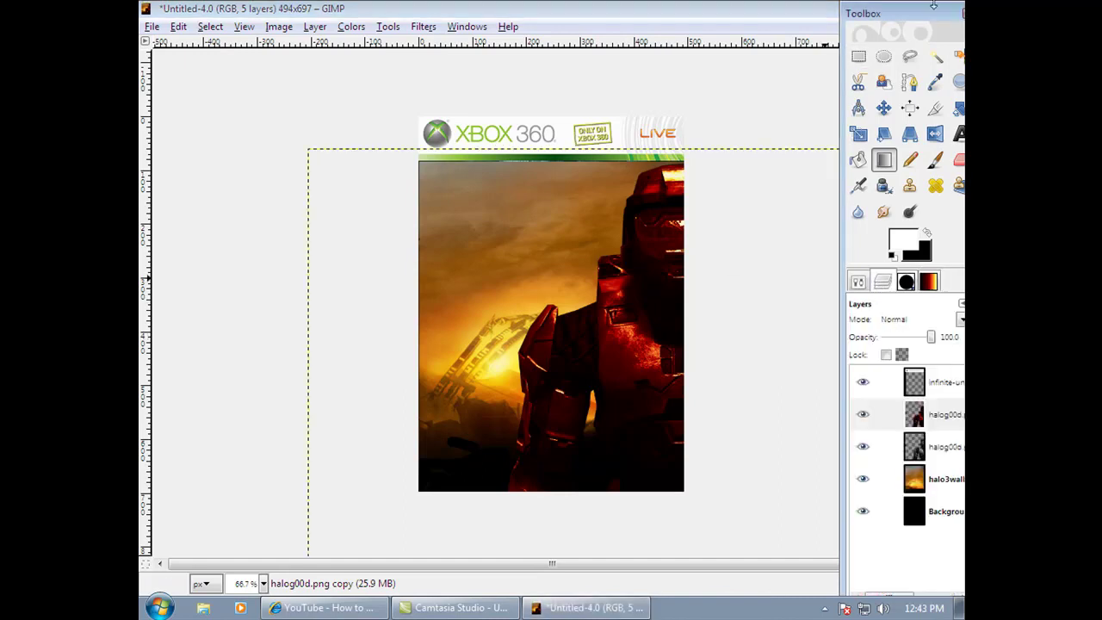
left_click_drag(920, 17, 892, 17)
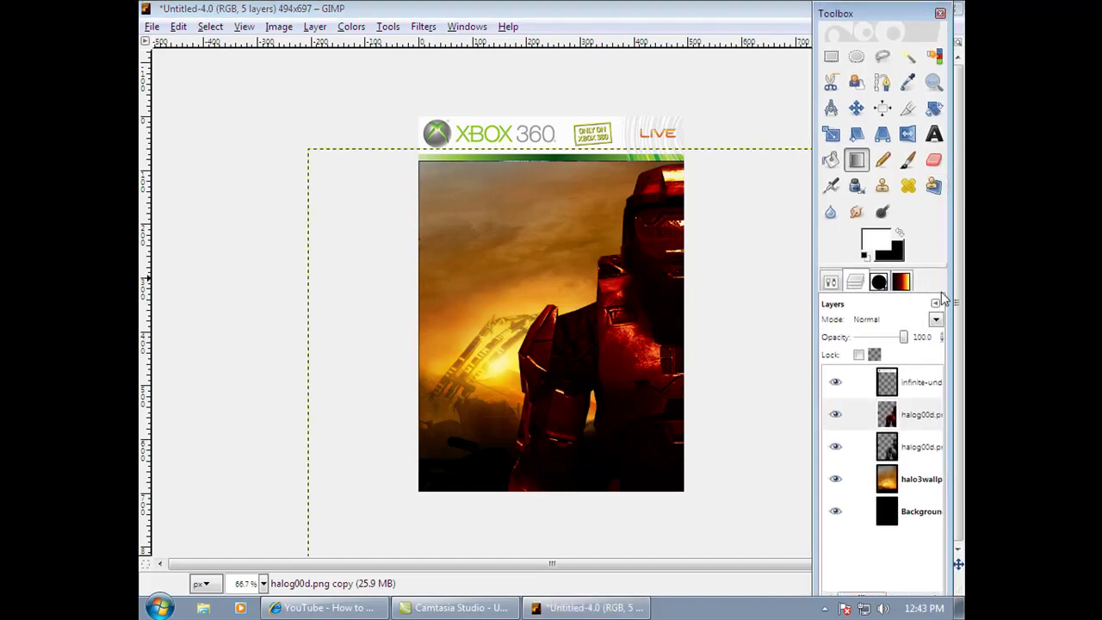
left_click(935, 319)
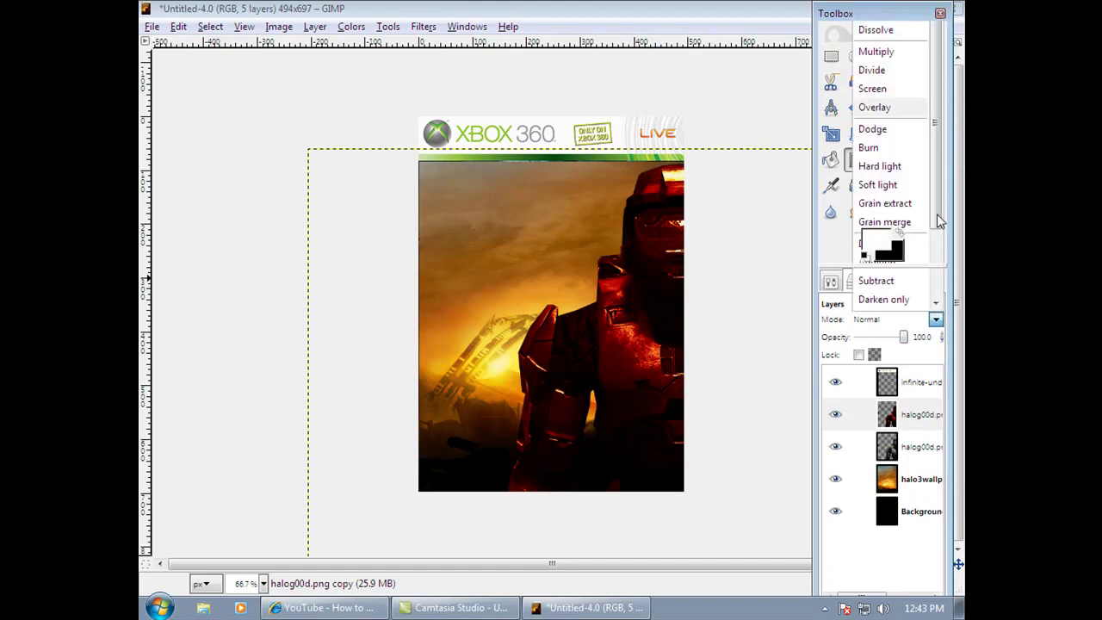
left_click(875, 107)
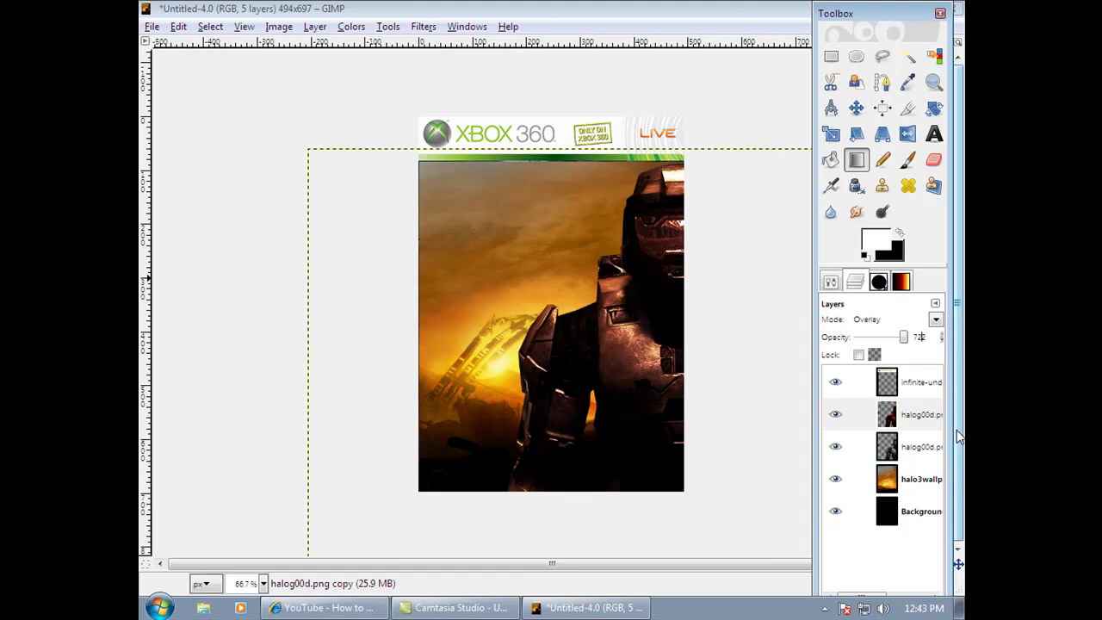
left_click(890, 576)
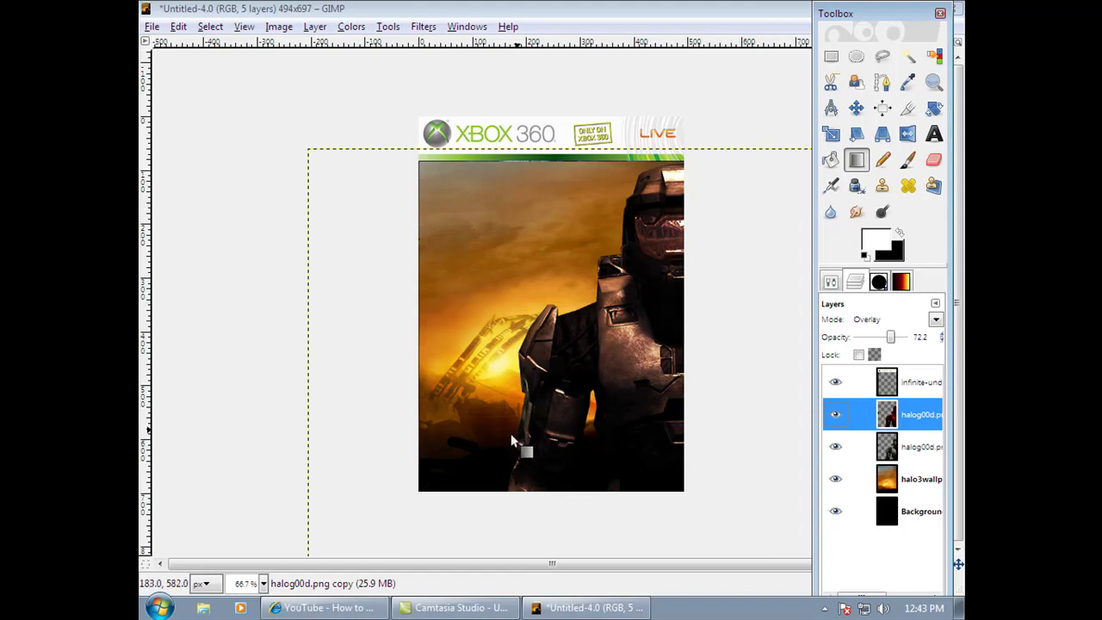
Merge the Overlay copy down into the original halog00d.png layer.
mouse_move(428, 614)
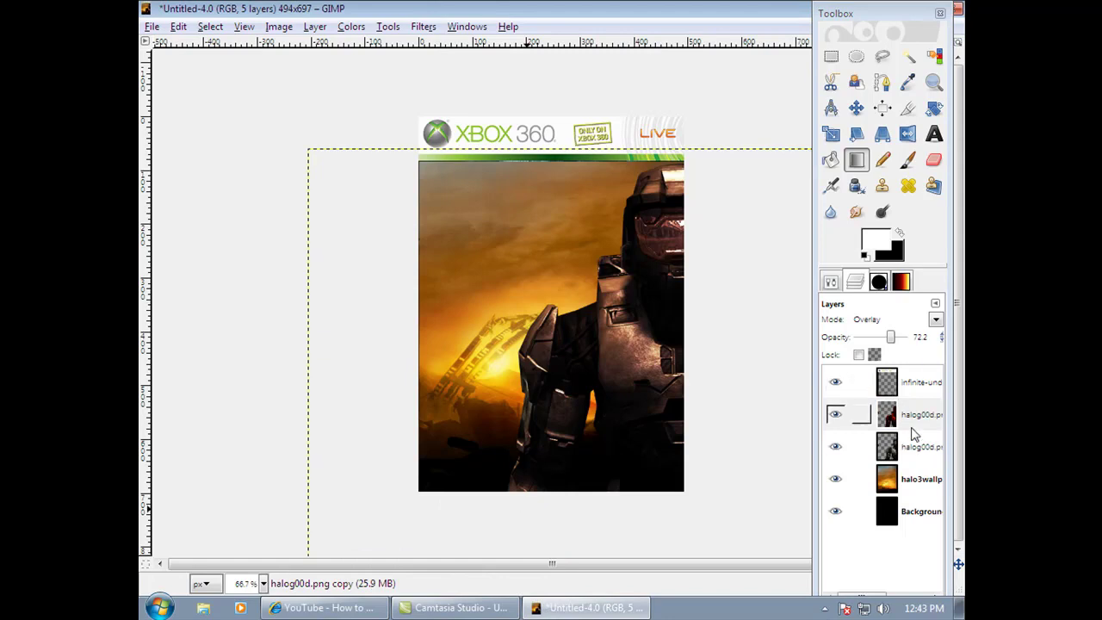
right_click(904, 417)
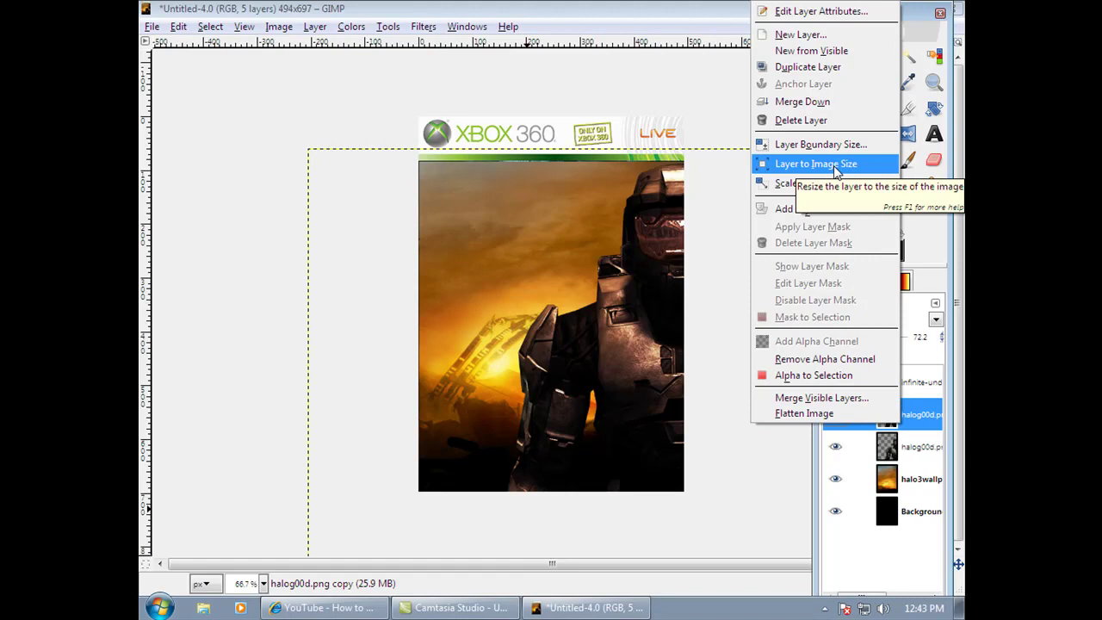
left_click(814, 101)
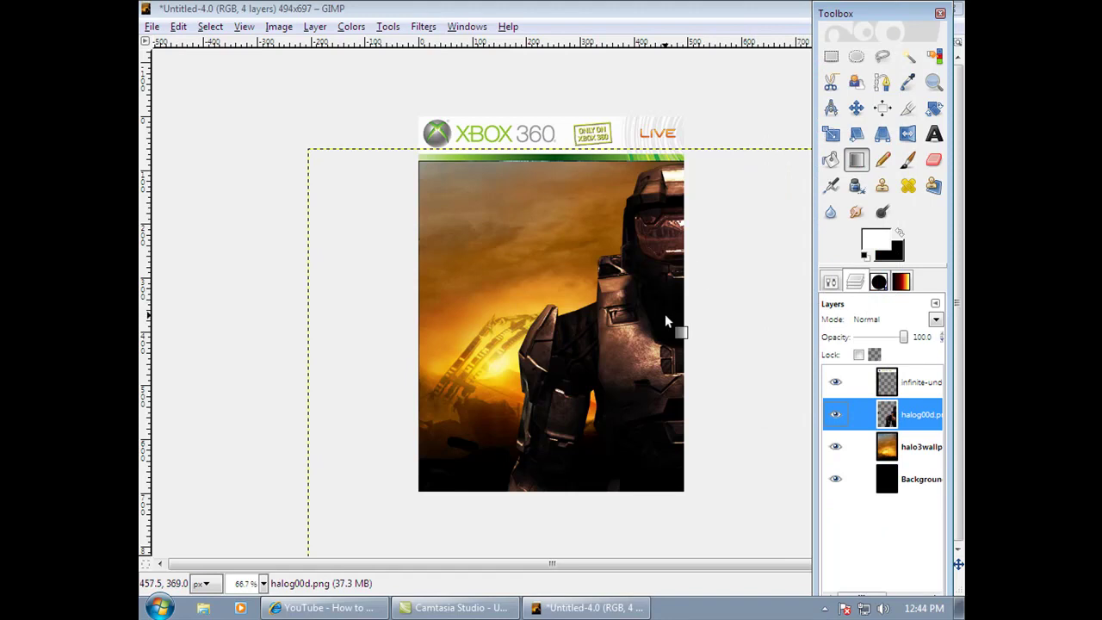
left_click(664, 316)
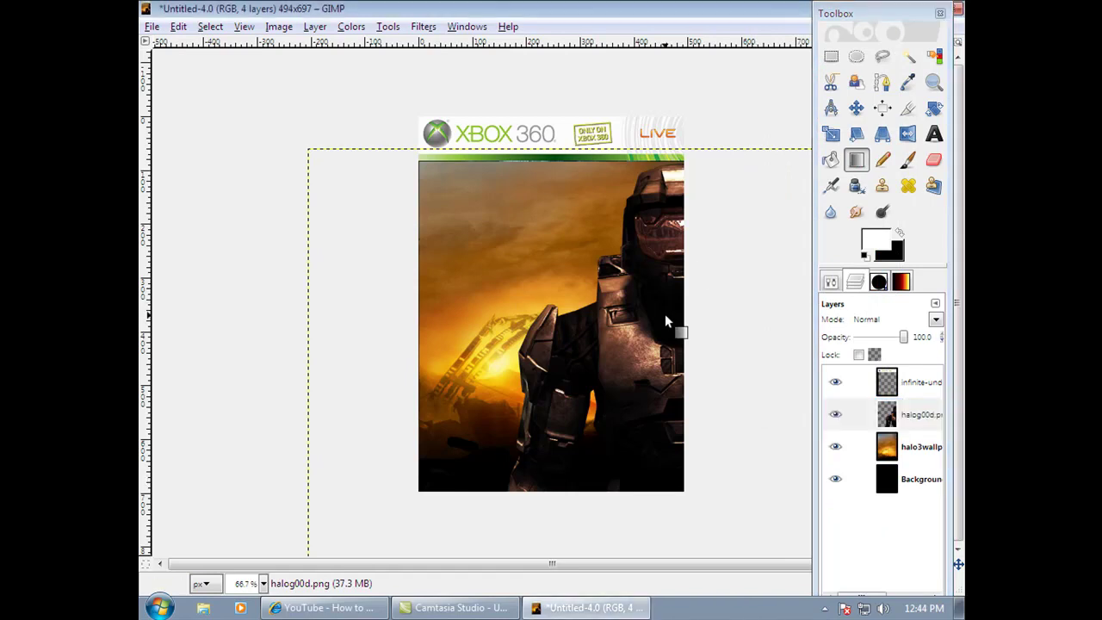
Open halo4_logo.jpg from the Downloads folder as a new layer in the cover image.
left_click(150, 29)
left_click(241, 97)
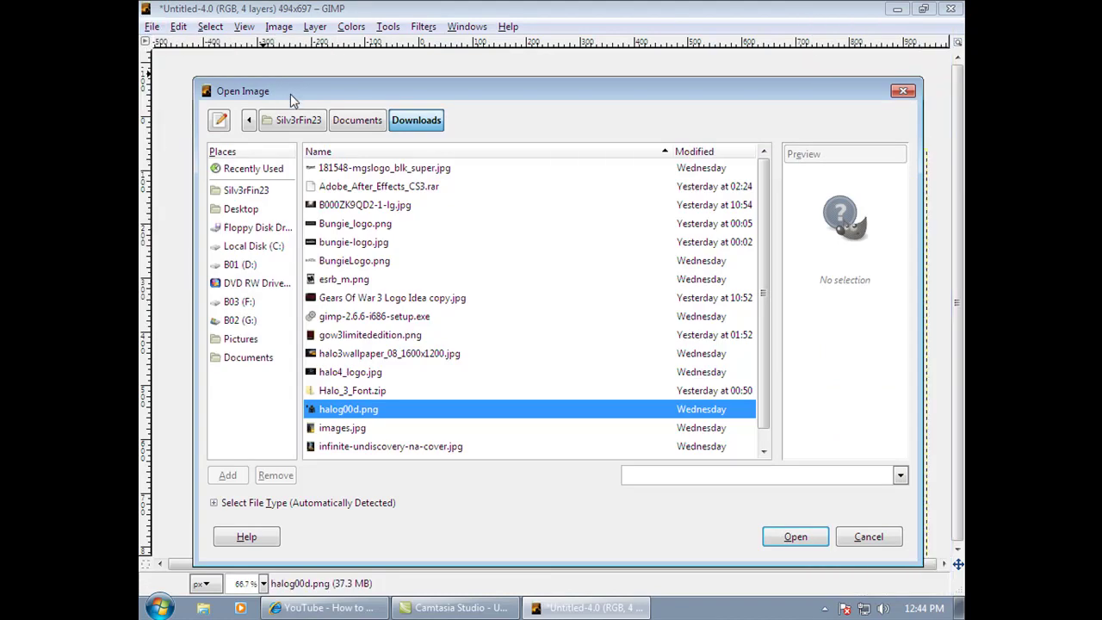
left_click(356, 375)
left_click(822, 540)
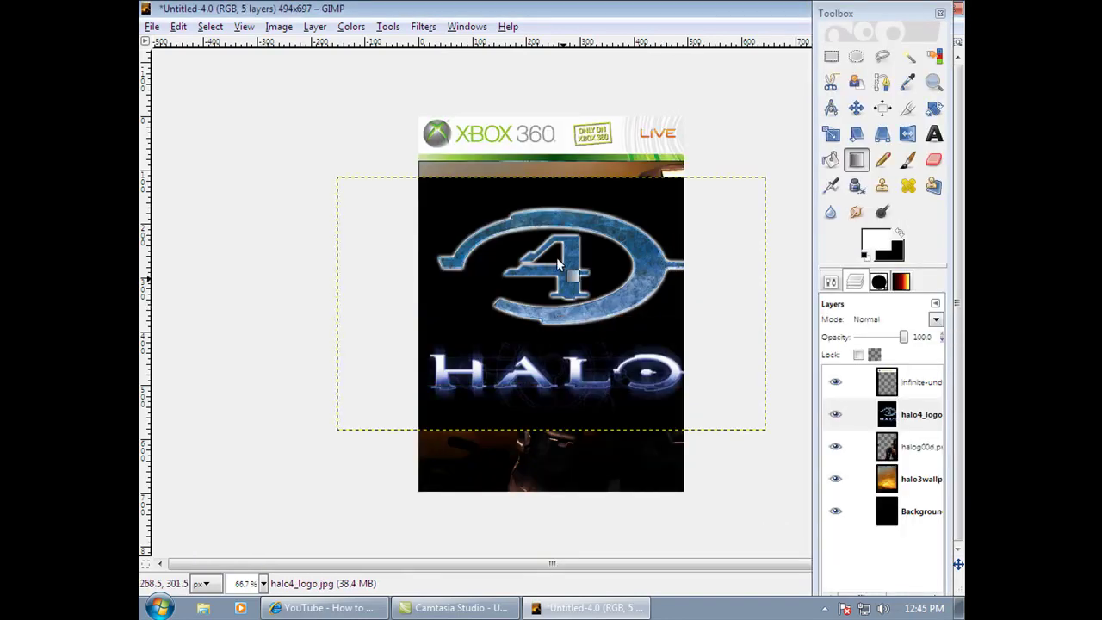
Scale the halo4_logo.jpg layer down to about two thirds of its size and move it just below the Xbox 360 banner.
left_click(856, 108)
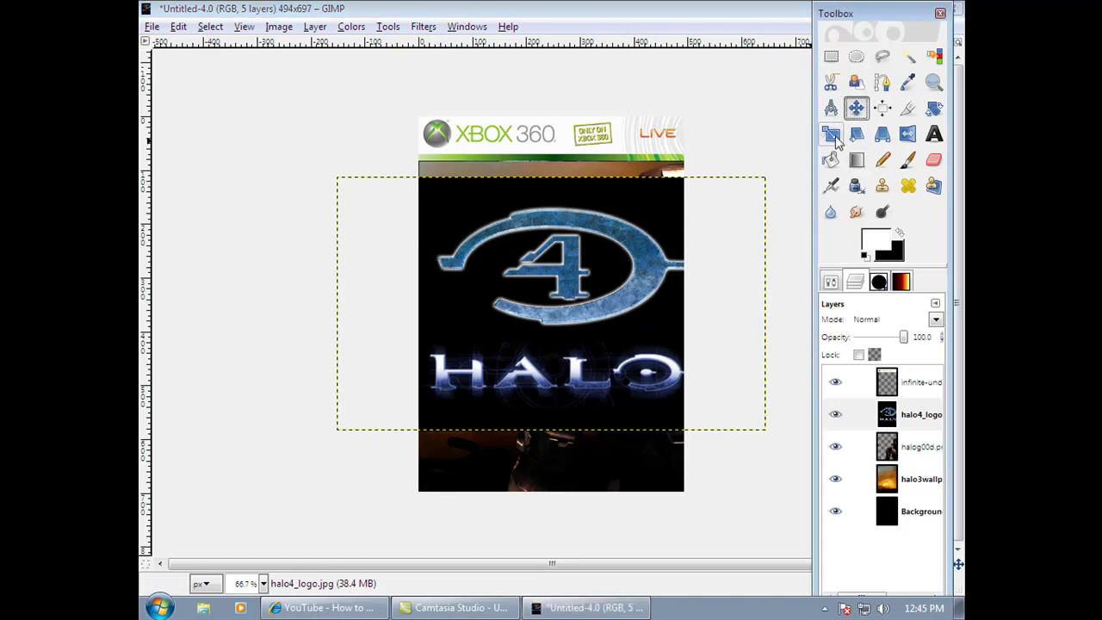
left_click(833, 140)
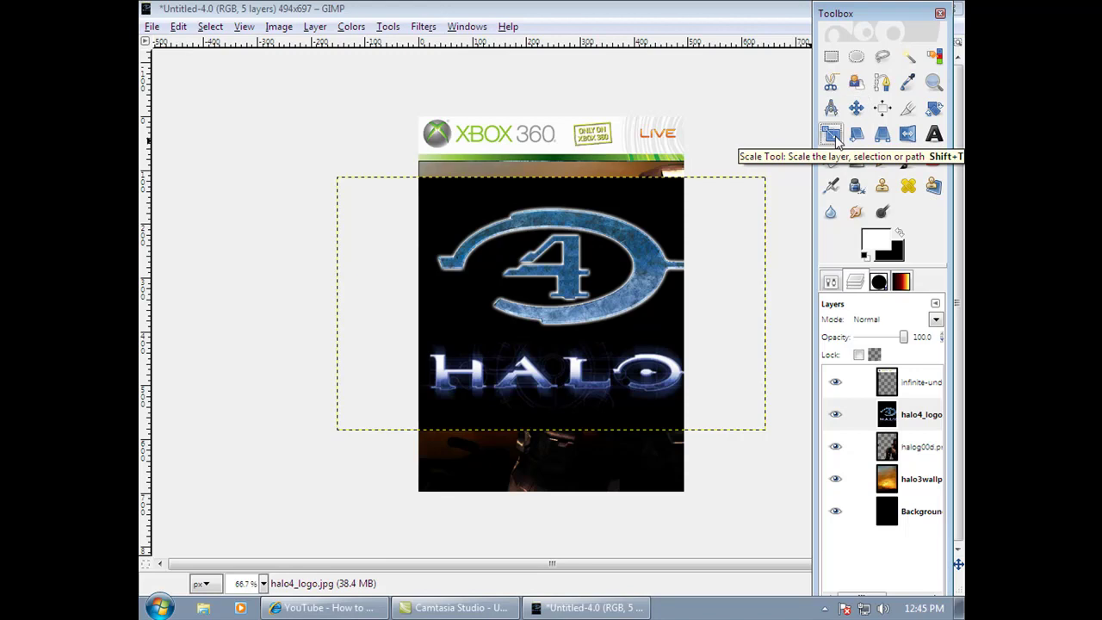
left_click(475, 257)
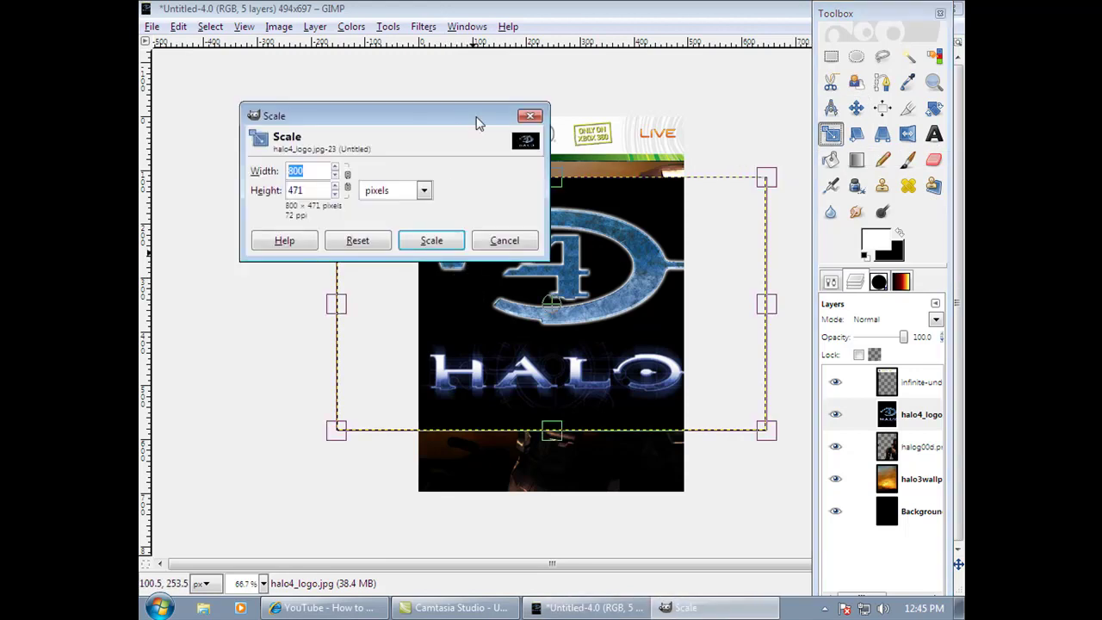
left_click_drag(439, 125, 263, 49)
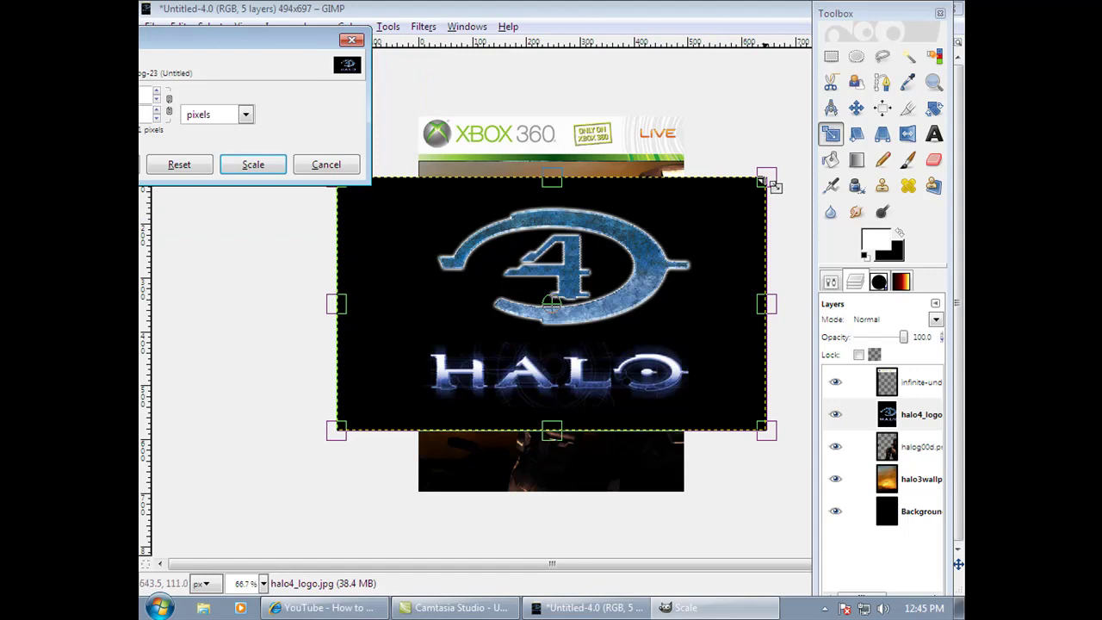
left_click(740, 205)
left_click_drag(667, 228, 623, 260)
key("Return")
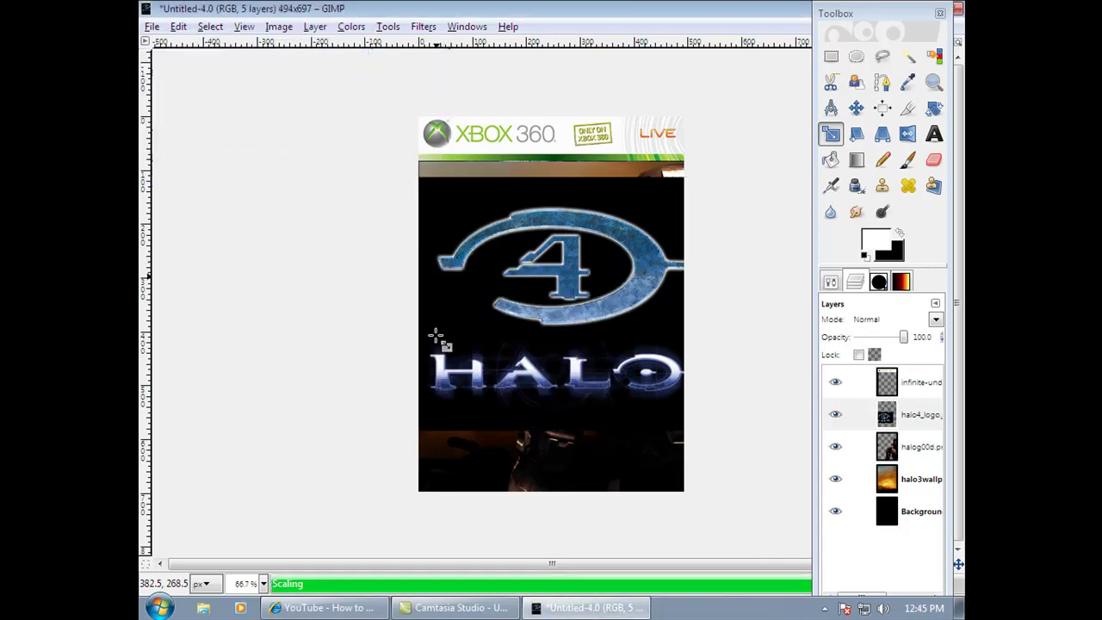
left_click(855, 108)
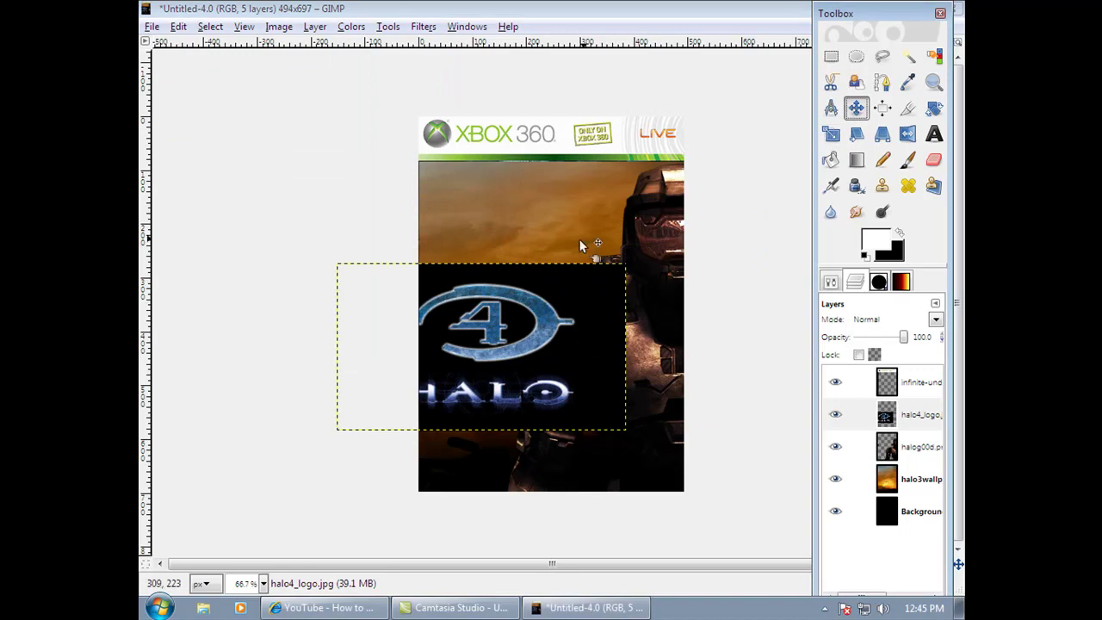
left_click_drag(457, 339, 498, 231)
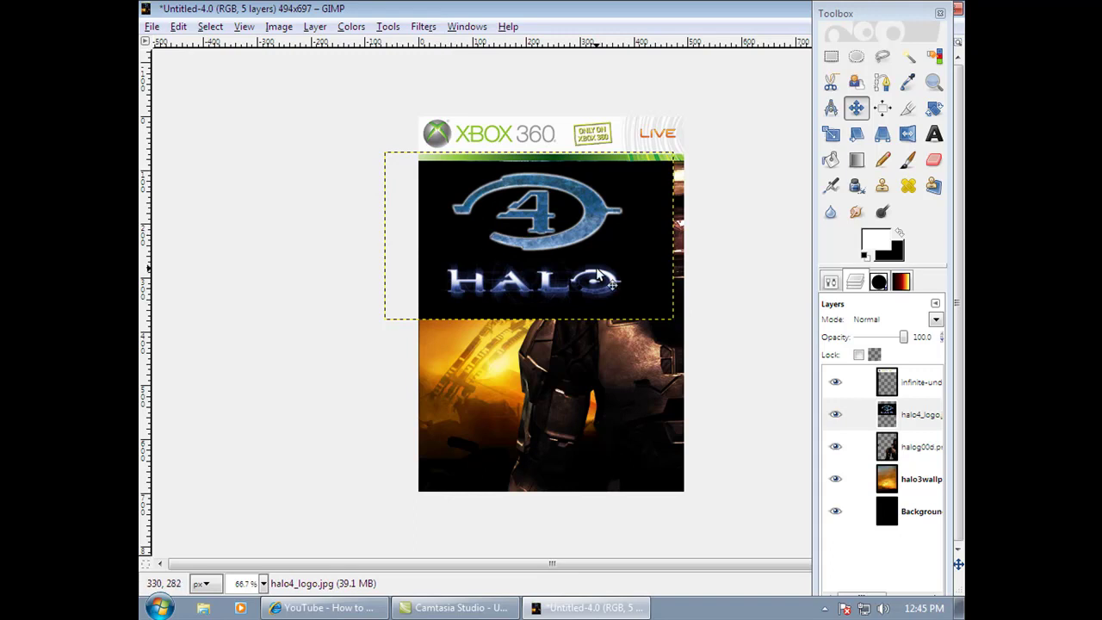
Select the black background of the halo4_logo.jpg layer by color, cut it away, and clear the selection.
left_click(935, 57)
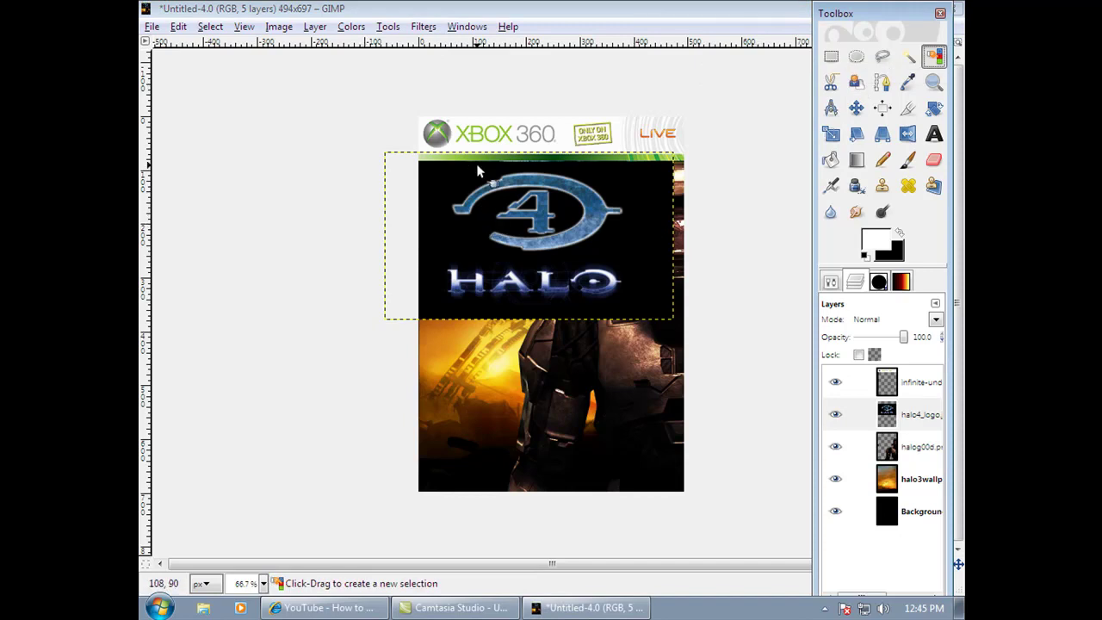
left_click(645, 202)
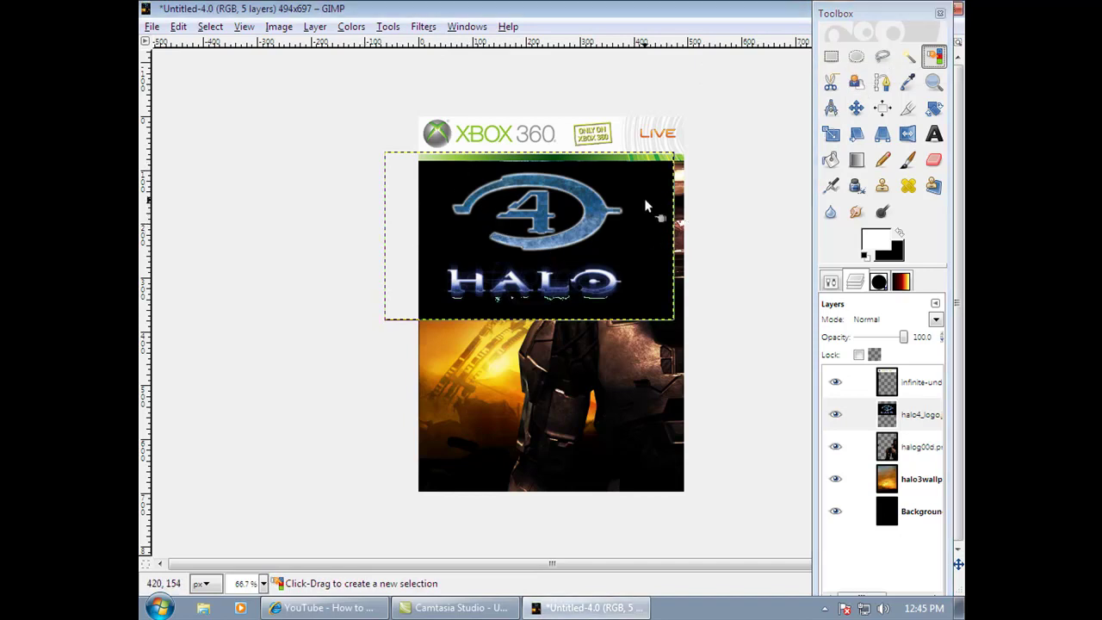
left_click(172, 27)
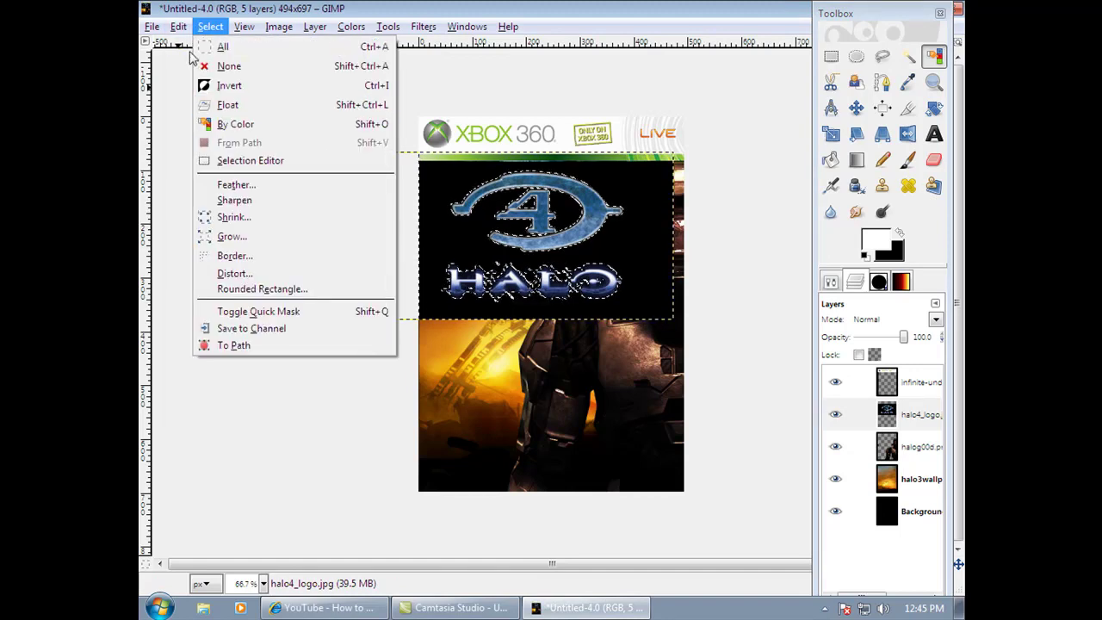
left_click(206, 122)
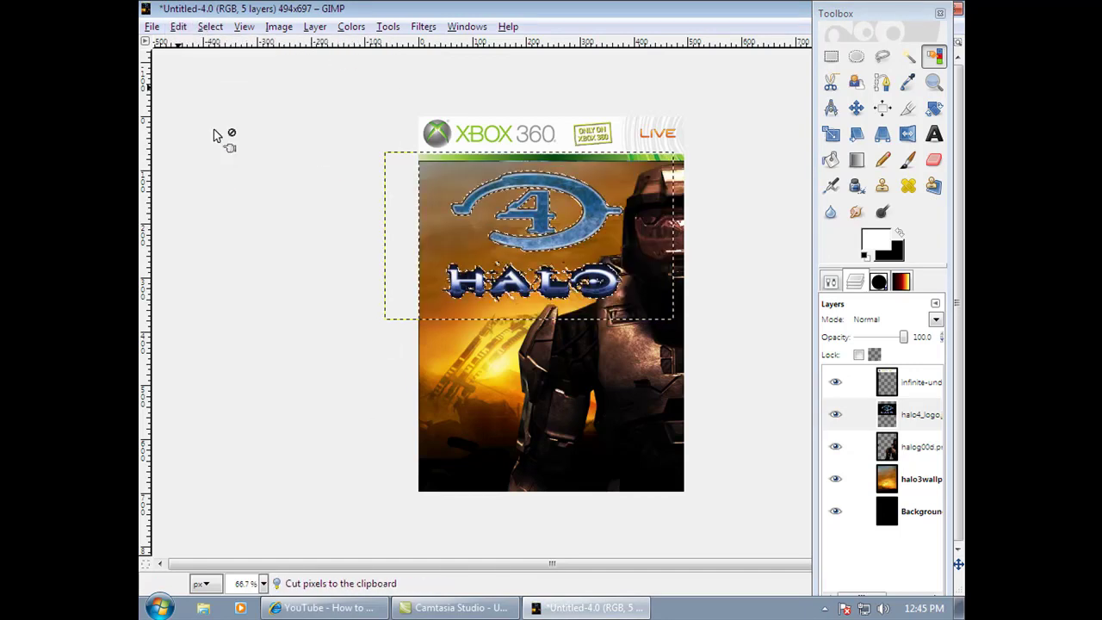
left_click(210, 27)
left_click(230, 66)
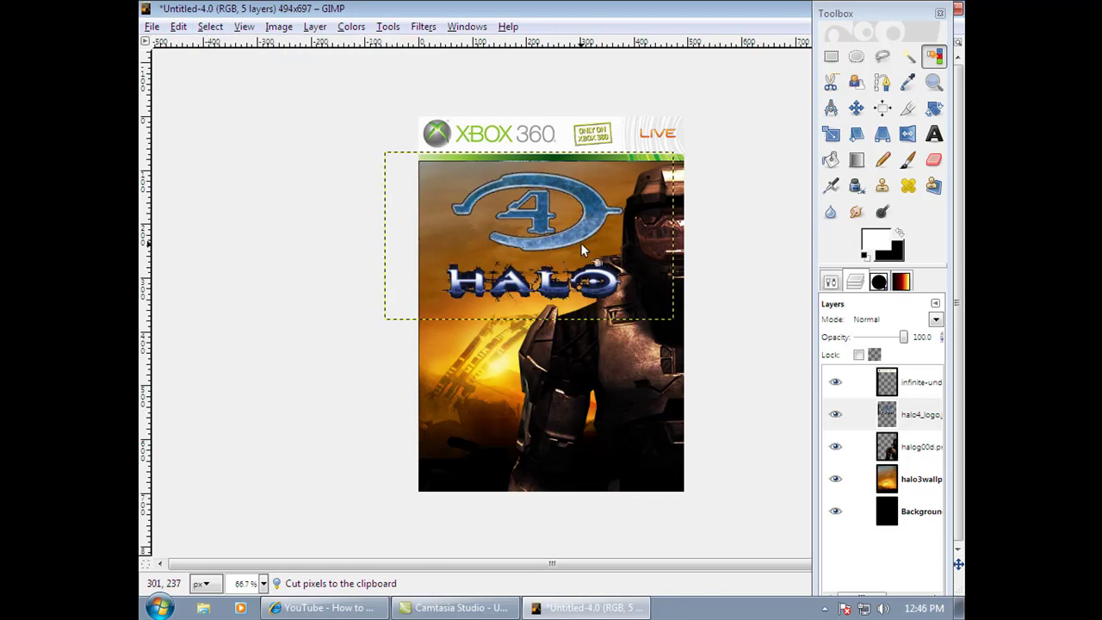
Move the cut-out Halo 4 logo up and left into the cover's upper-left area, directly beneath the banner and beside the helmet.
left_click(855, 107)
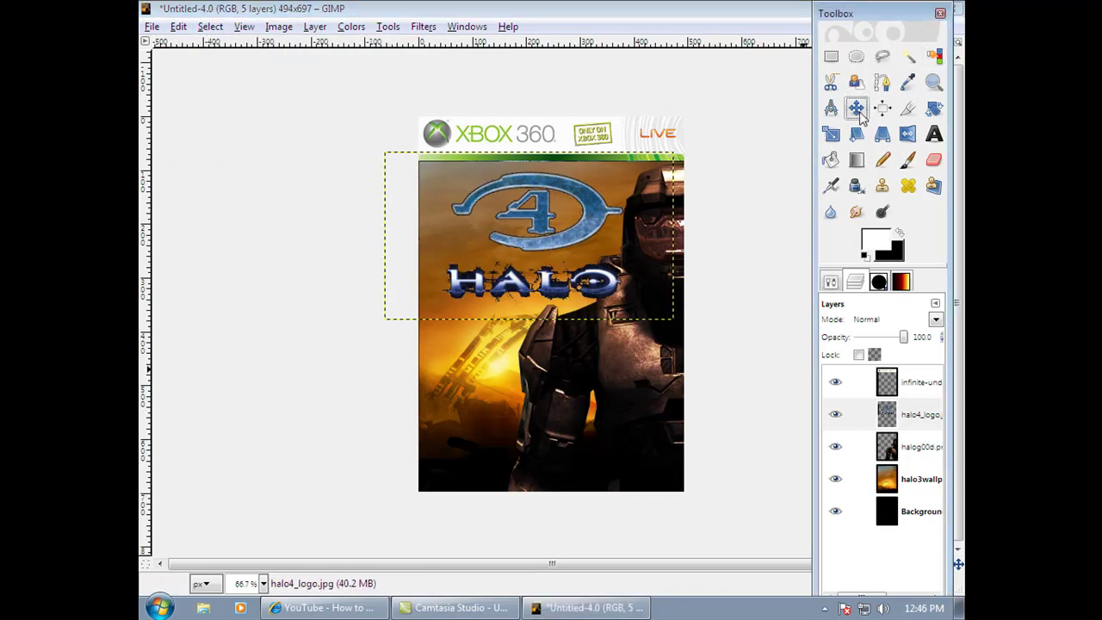
left_click_drag(521, 233, 510, 226)
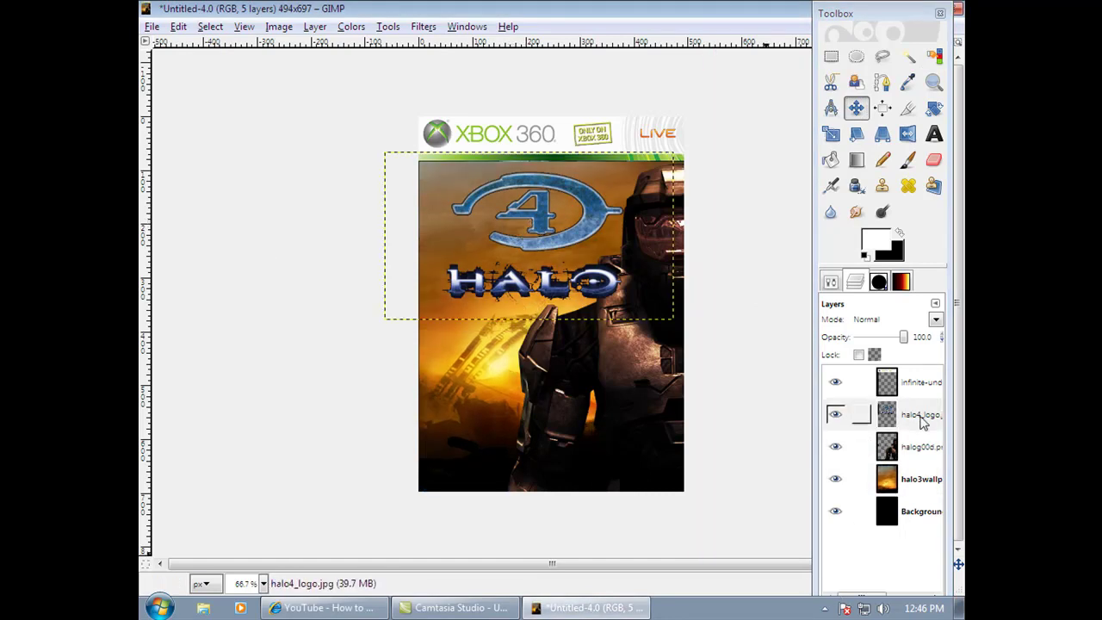
left_click(923, 419)
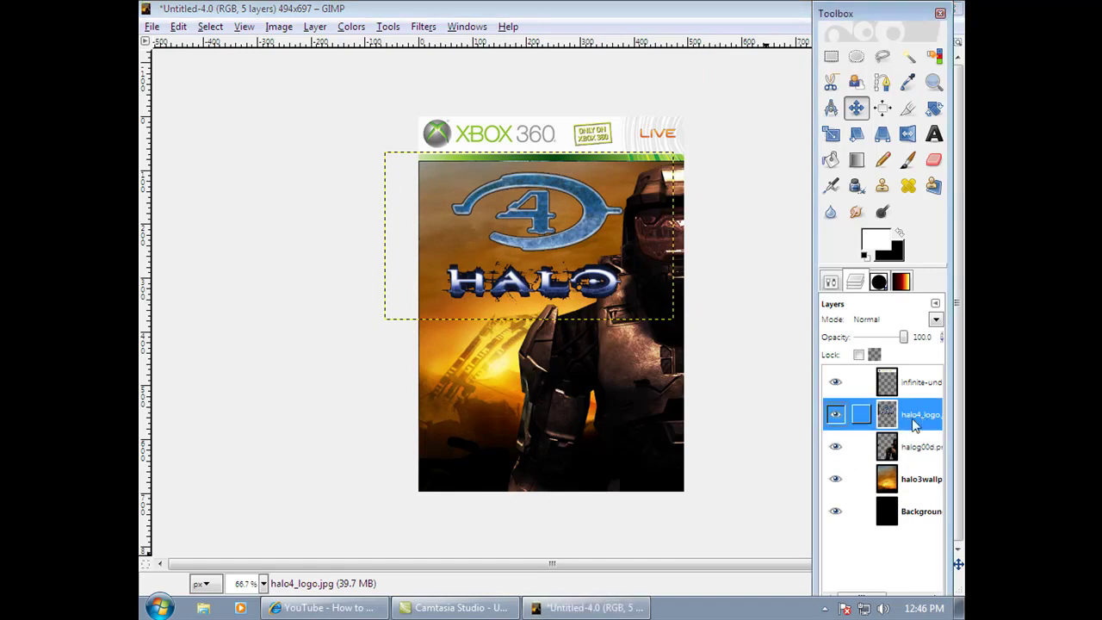
left_click(560, 244)
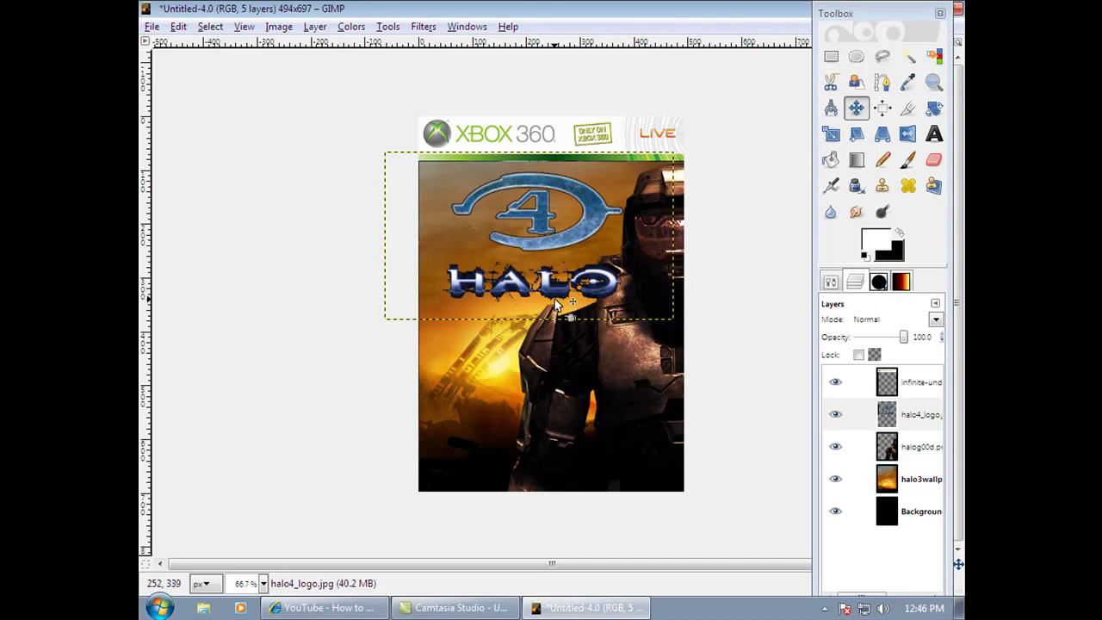
left_click_drag(559, 247, 536, 226)
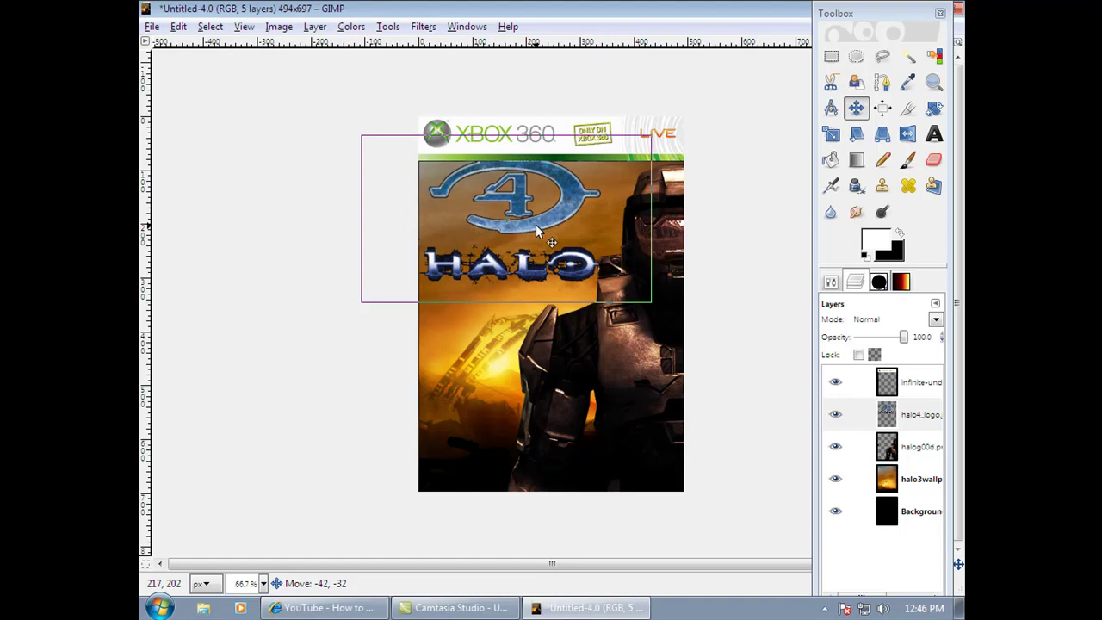
left_click_drag(536, 227, 534, 231)
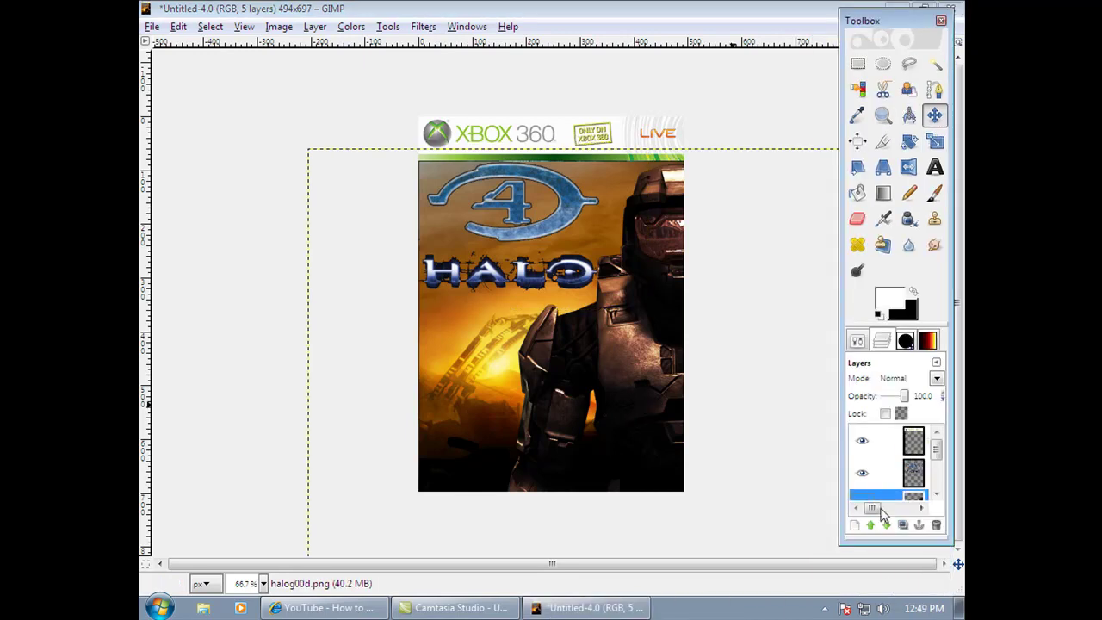
Add a new transparent 494 × 697 px layer directly above the halog00d.png layer.
left_click_drag(936, 453, 937, 465)
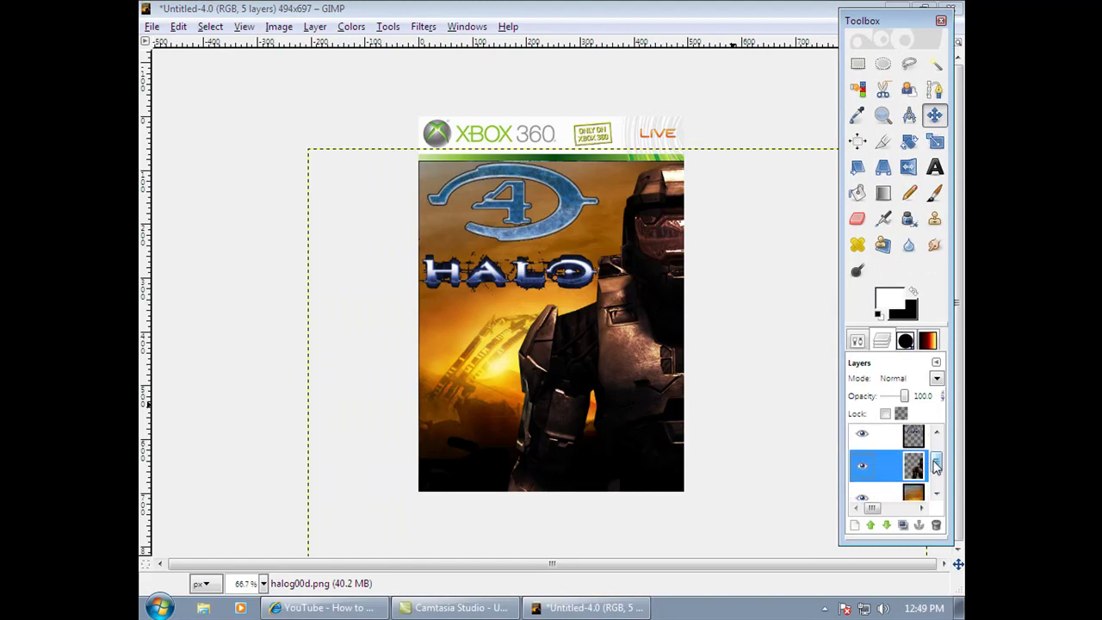
left_click(854, 524)
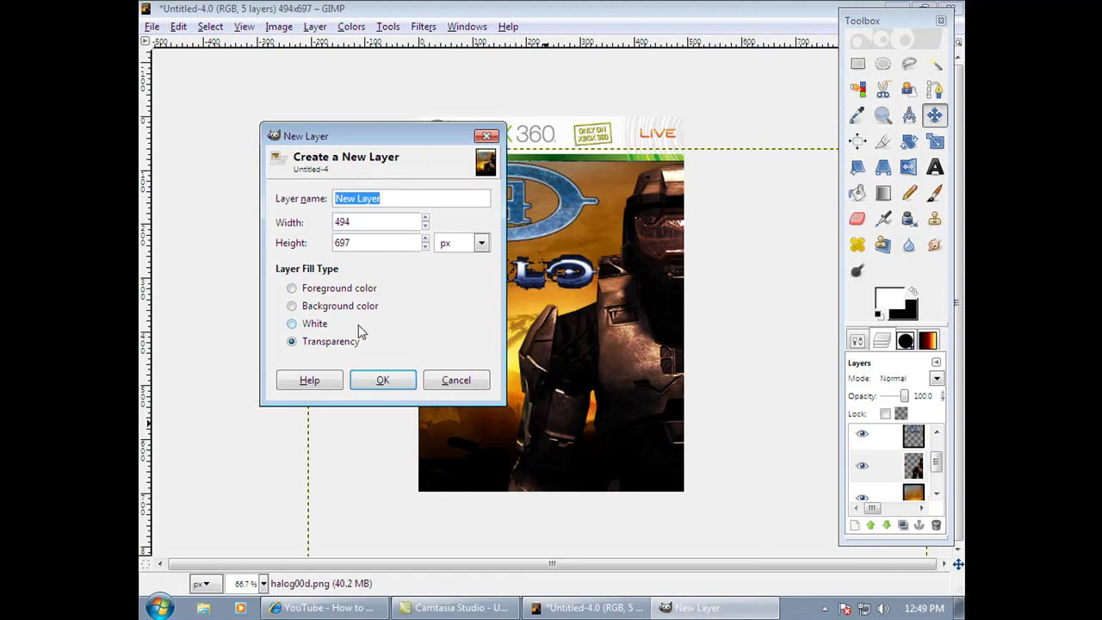
left_click(379, 381)
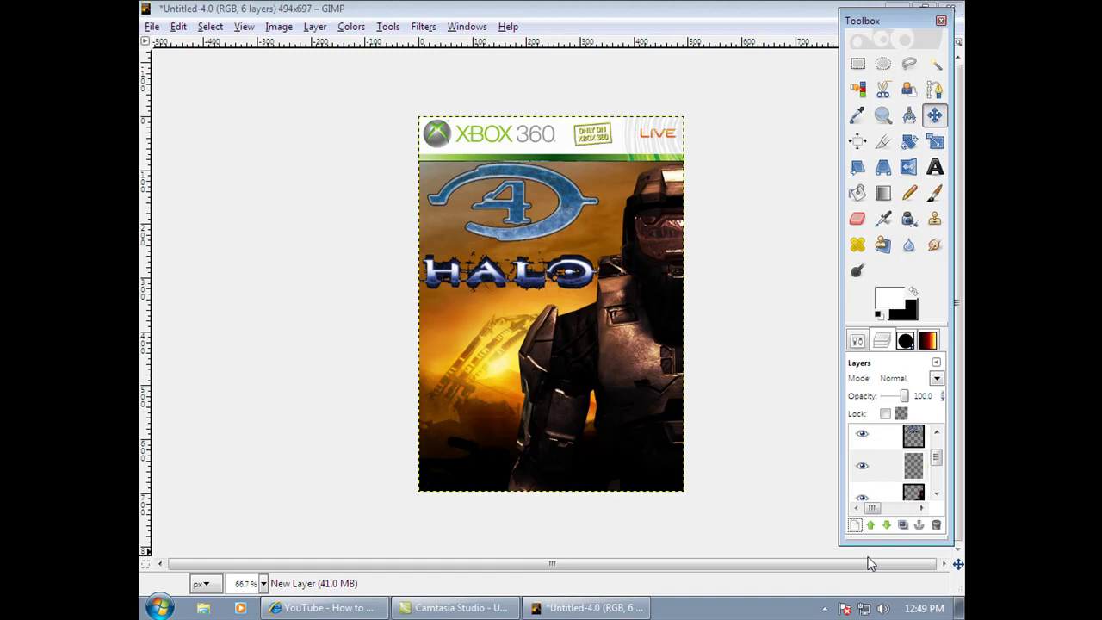
Switch to the Paintbrush and browse the available brushes for painting on the new layer.
left_click(935, 197)
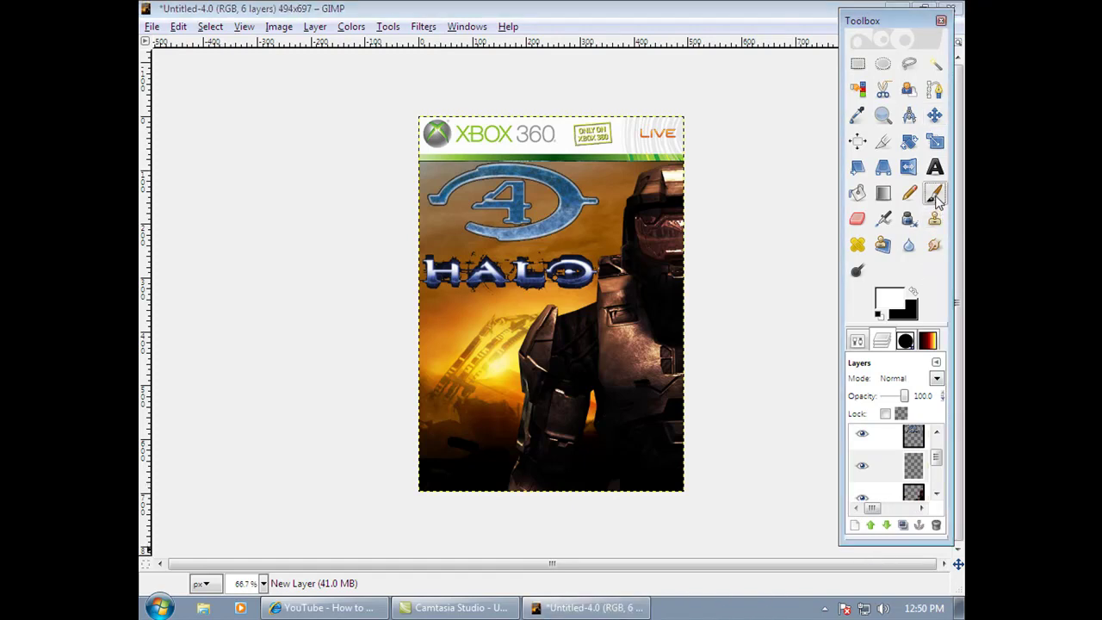
left_click(906, 344)
scroll(918, 456, "down", 4)
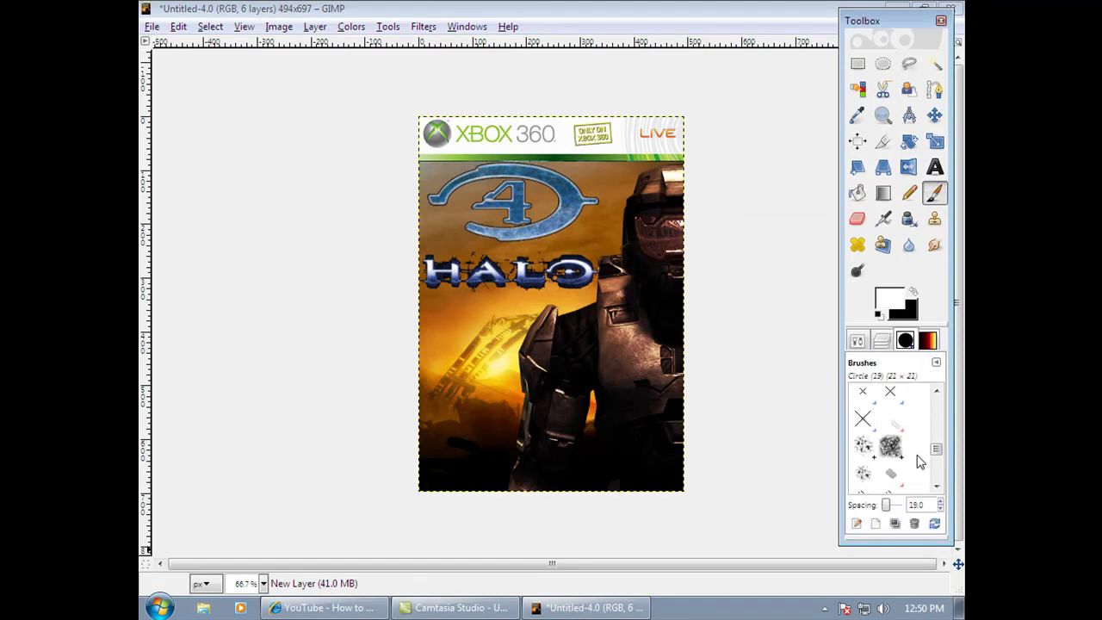